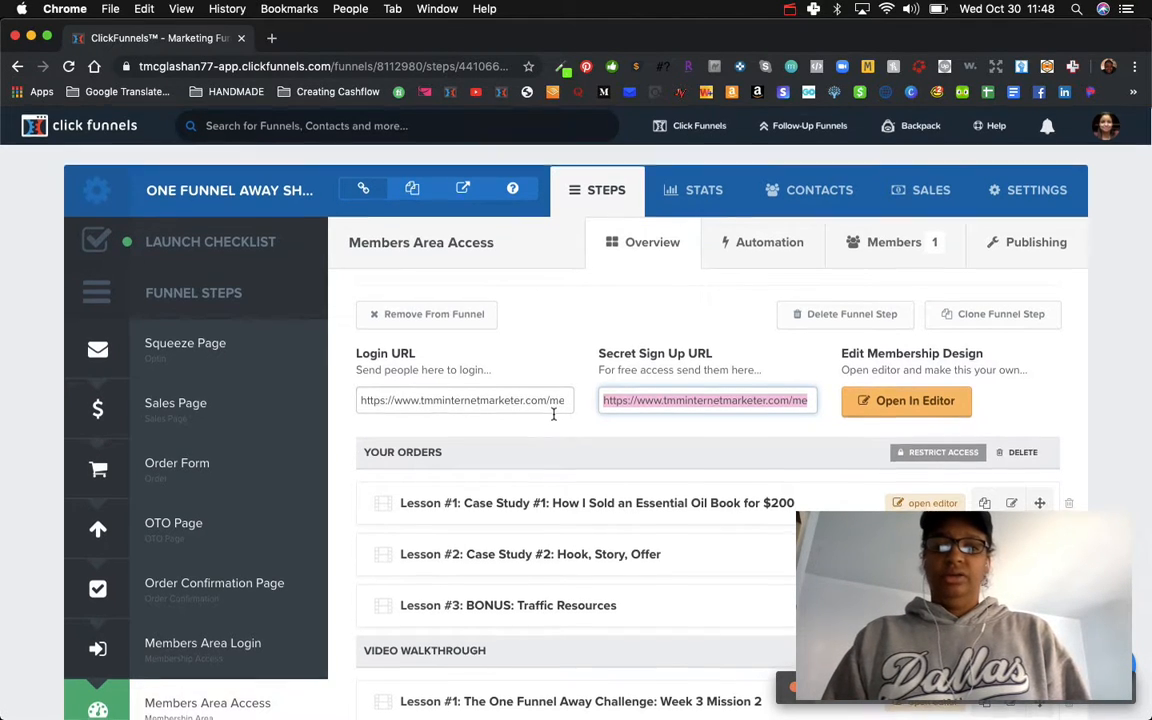
# Delete the Webinars section and its lesson from the Members Area Access page.
pyautogui.scroll(-4, 553, 405)
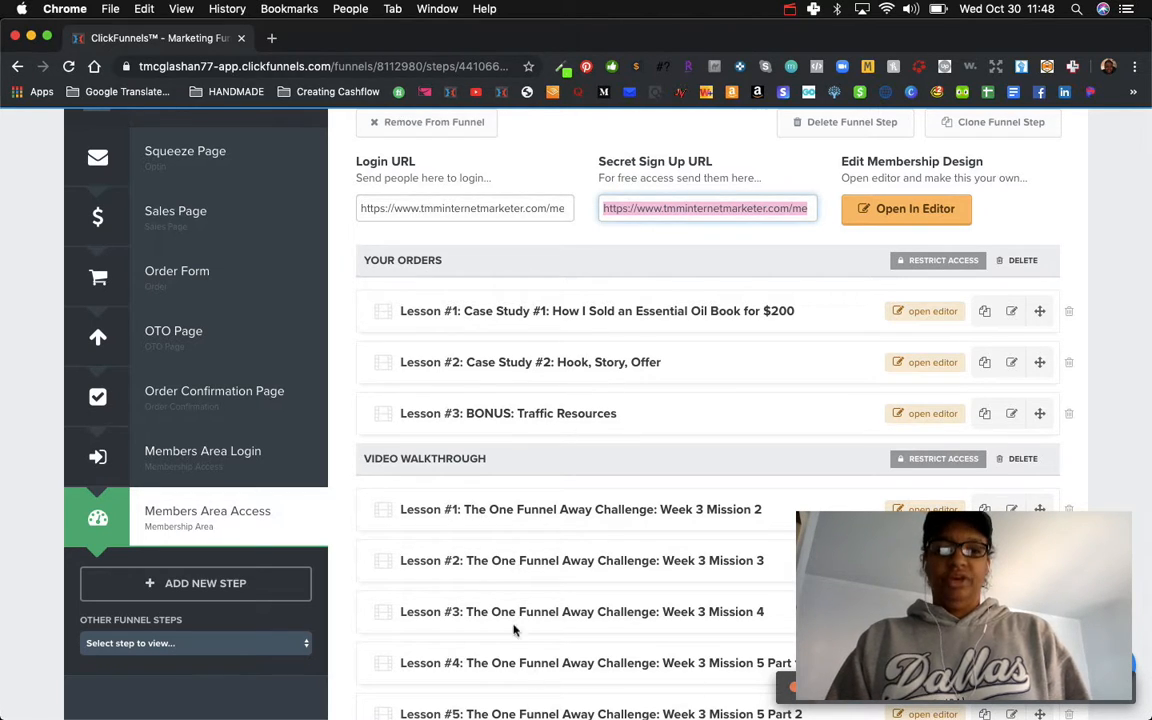
pyautogui.scroll(-12, 668, 574)
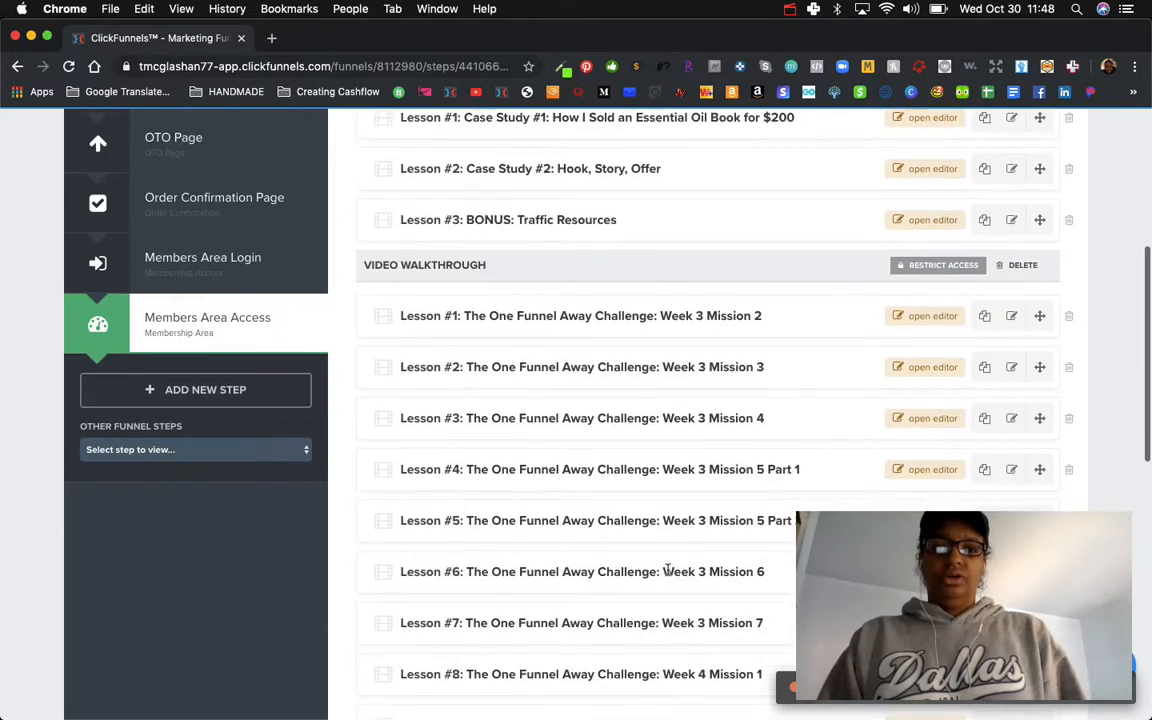
pyautogui.scroll(-2, 650, 580)
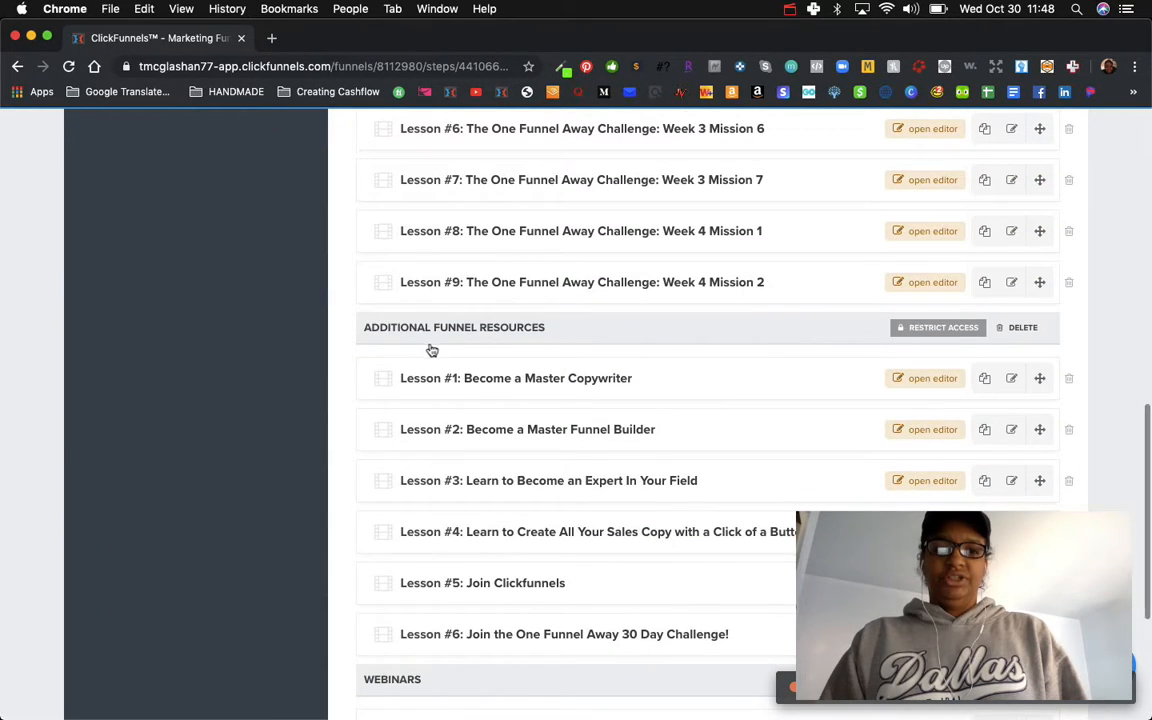
pyautogui.scroll(-6, 535, 553)
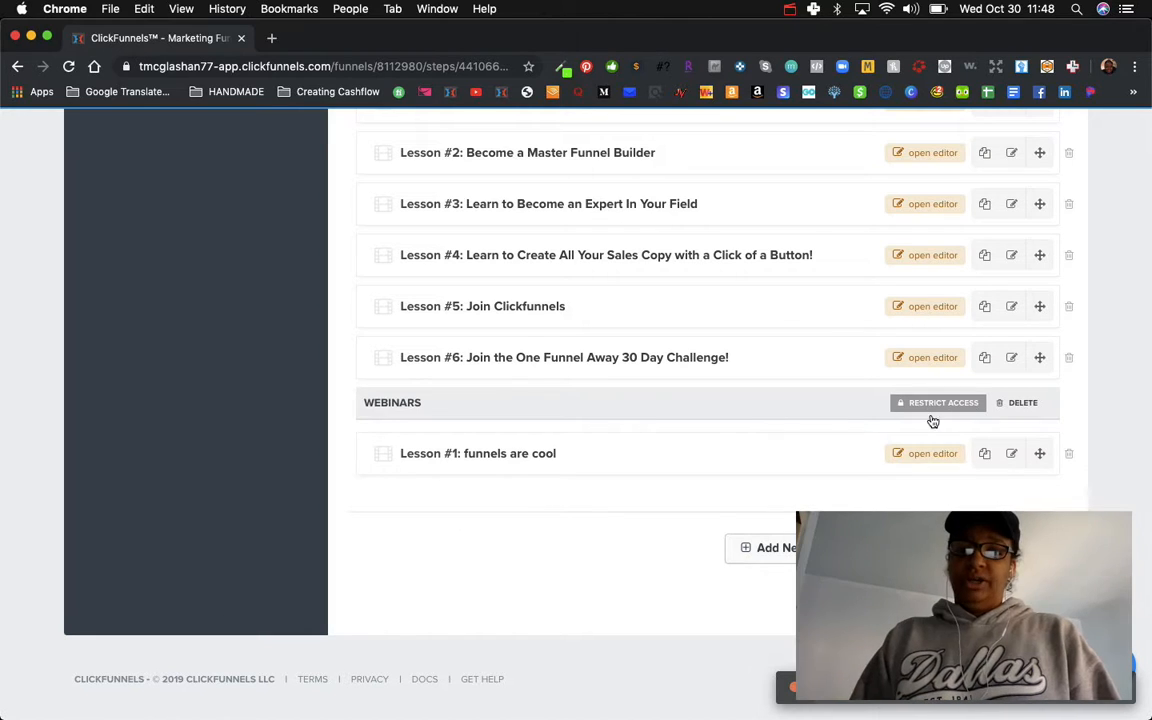
pyautogui.click(1035, 403)
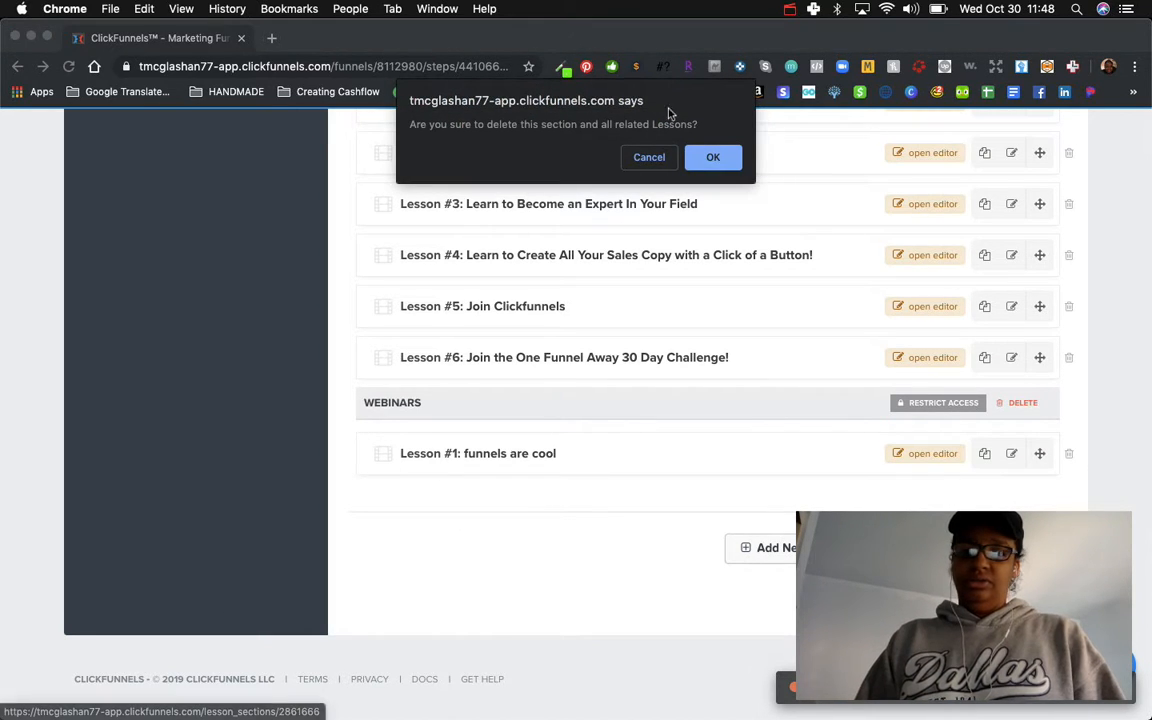
pyautogui.click(710, 157)
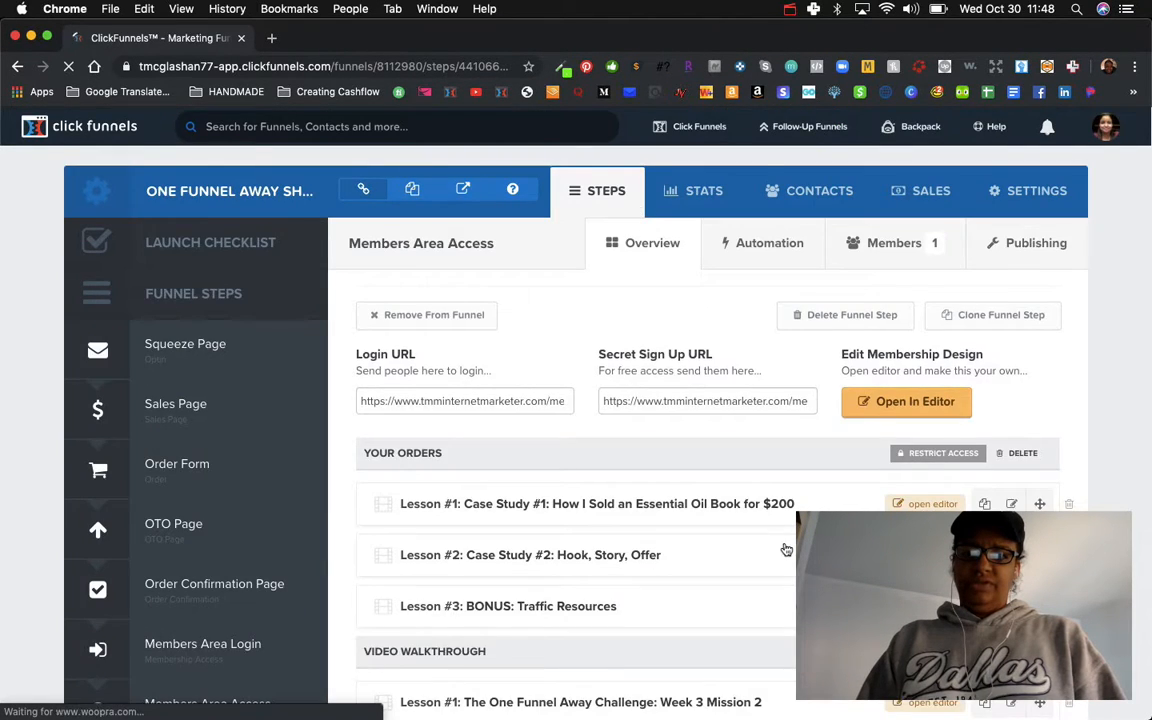
# Create a new lesson section named Webinars without any product or tag requirements.
pyautogui.scroll(-15, 784, 548)
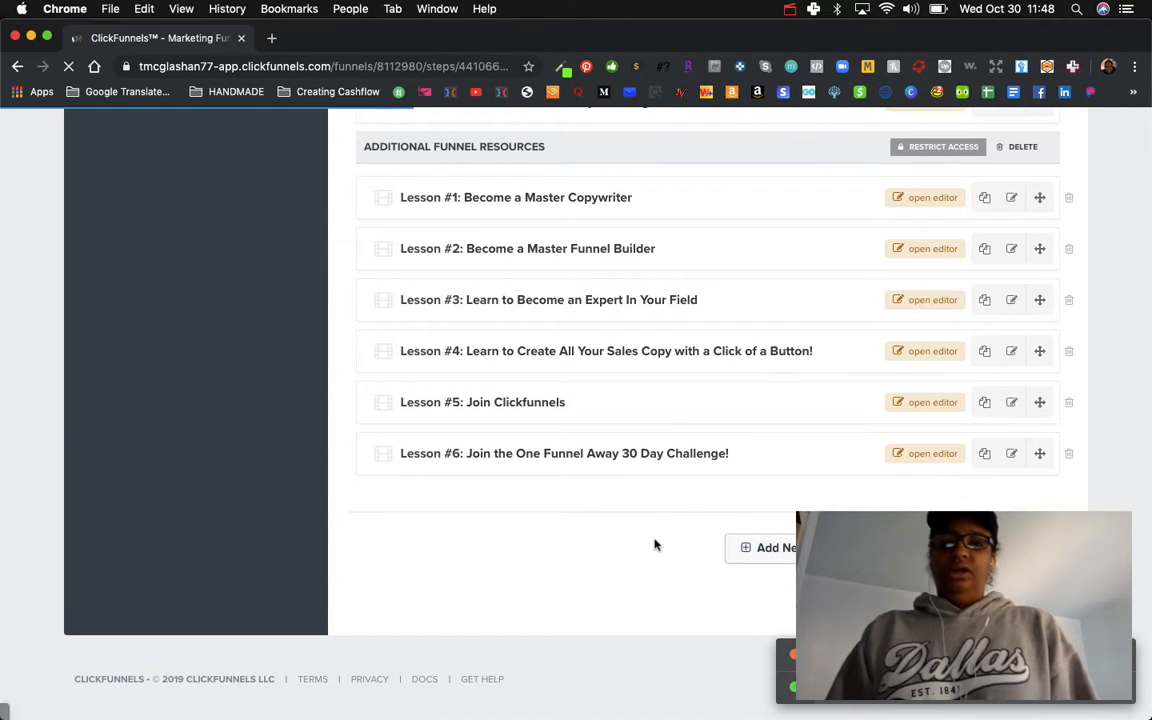
pyautogui.click(812, 548)
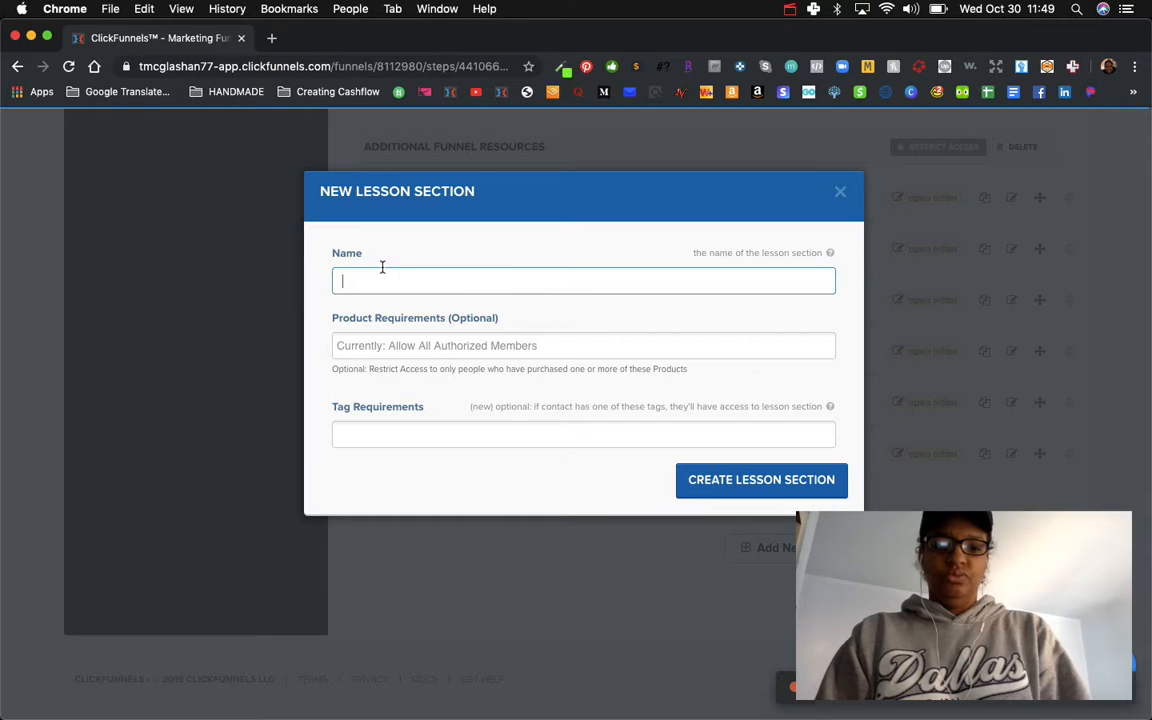
pyautogui.write('Webina')
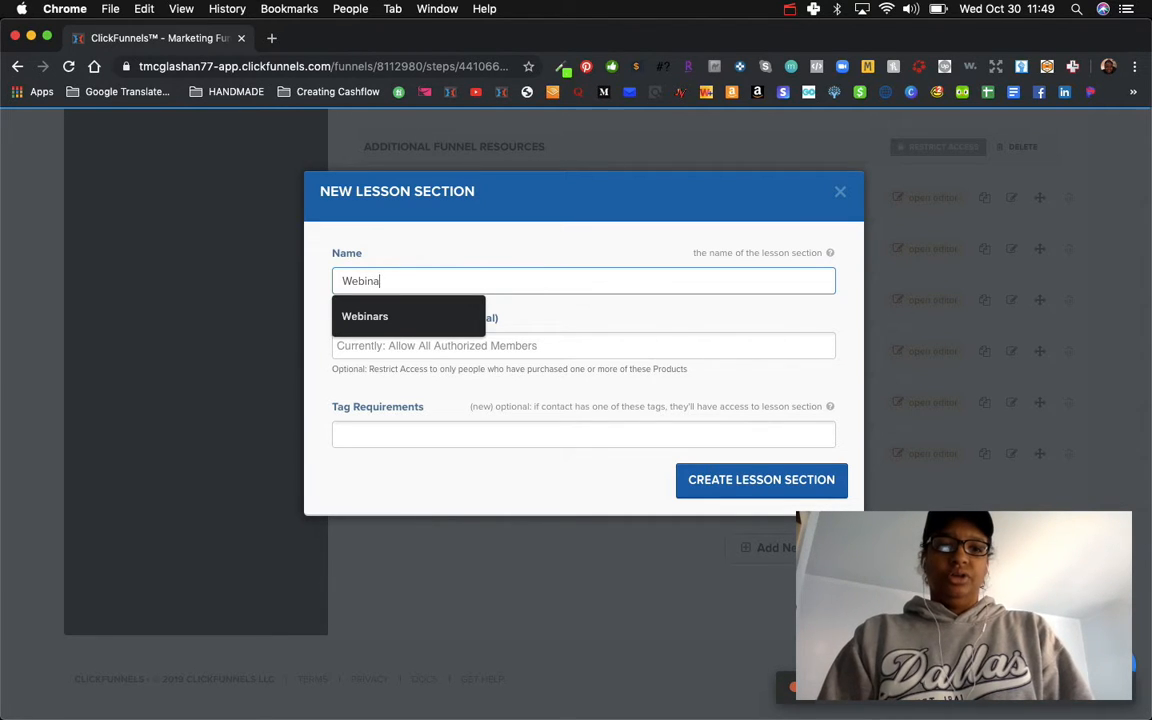
pyautogui.write('rs')
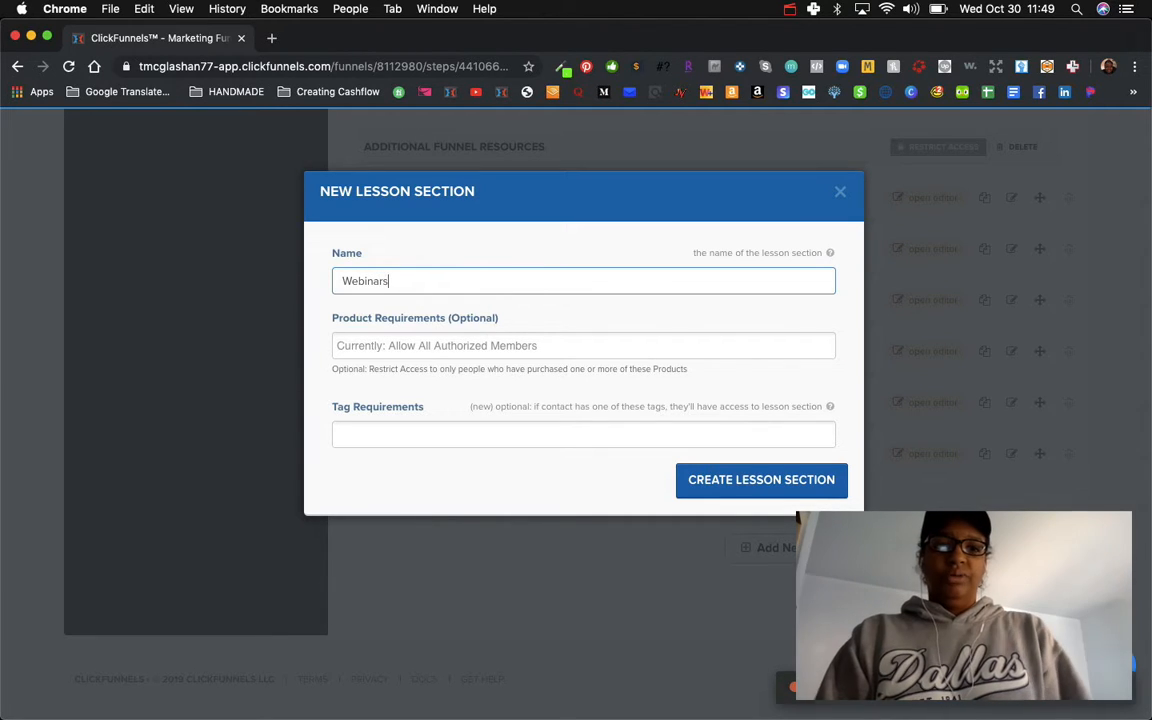
pyautogui.click(717, 484)
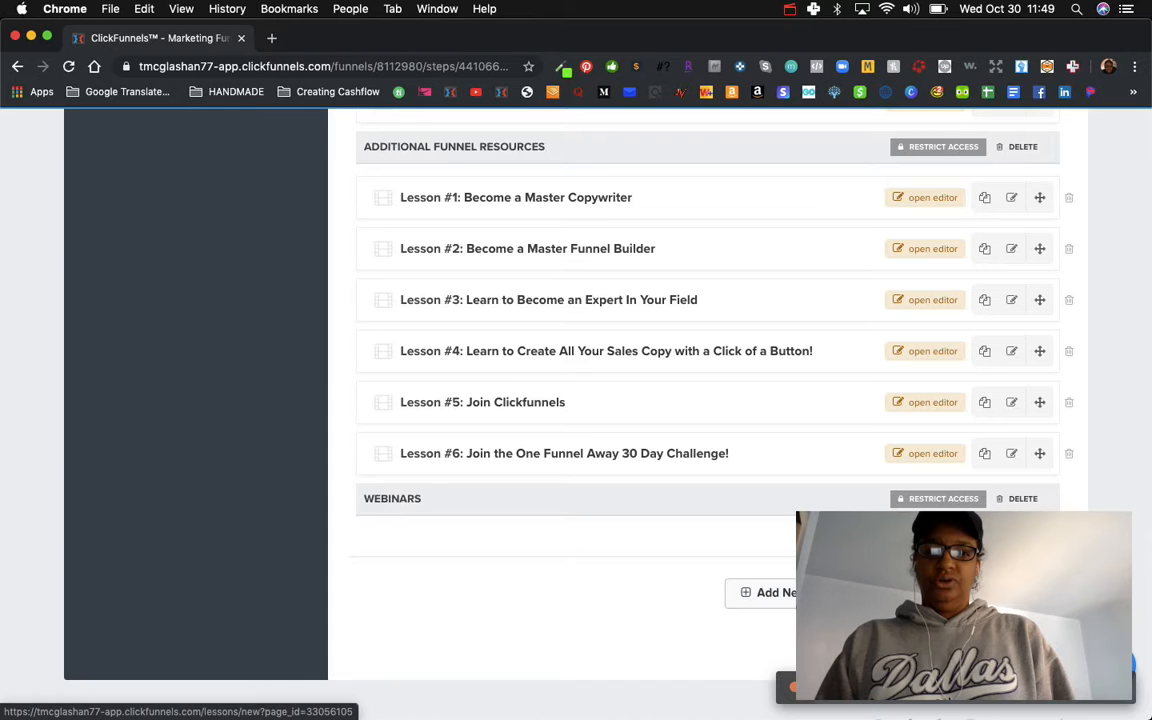
# Try to add a new lesson to the members area, and delete the empty Webinars section.
pyautogui.click(776, 592)
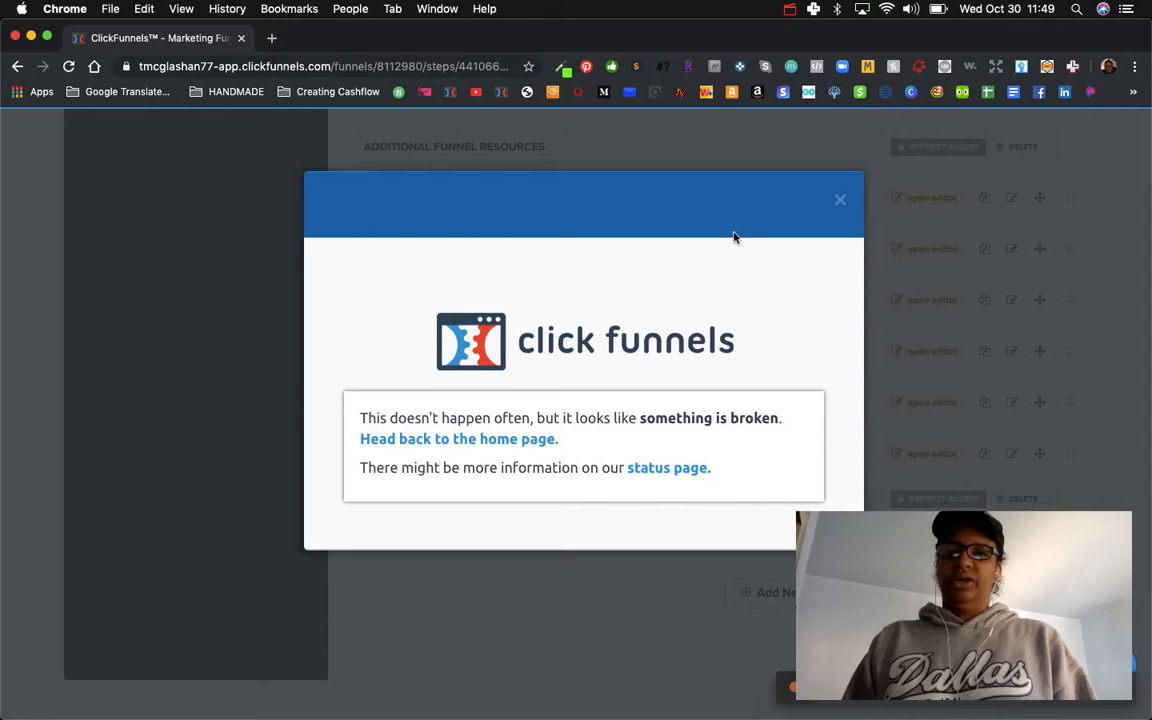
pyautogui.click(840, 201)
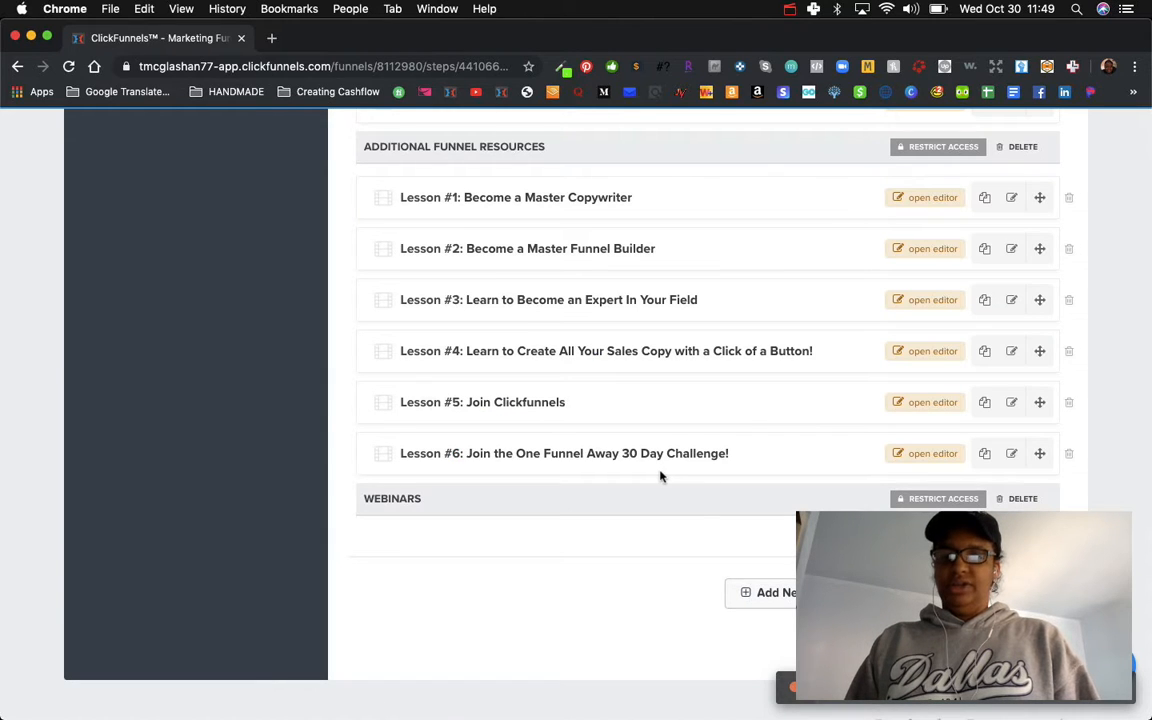
pyautogui.click(1025, 498)
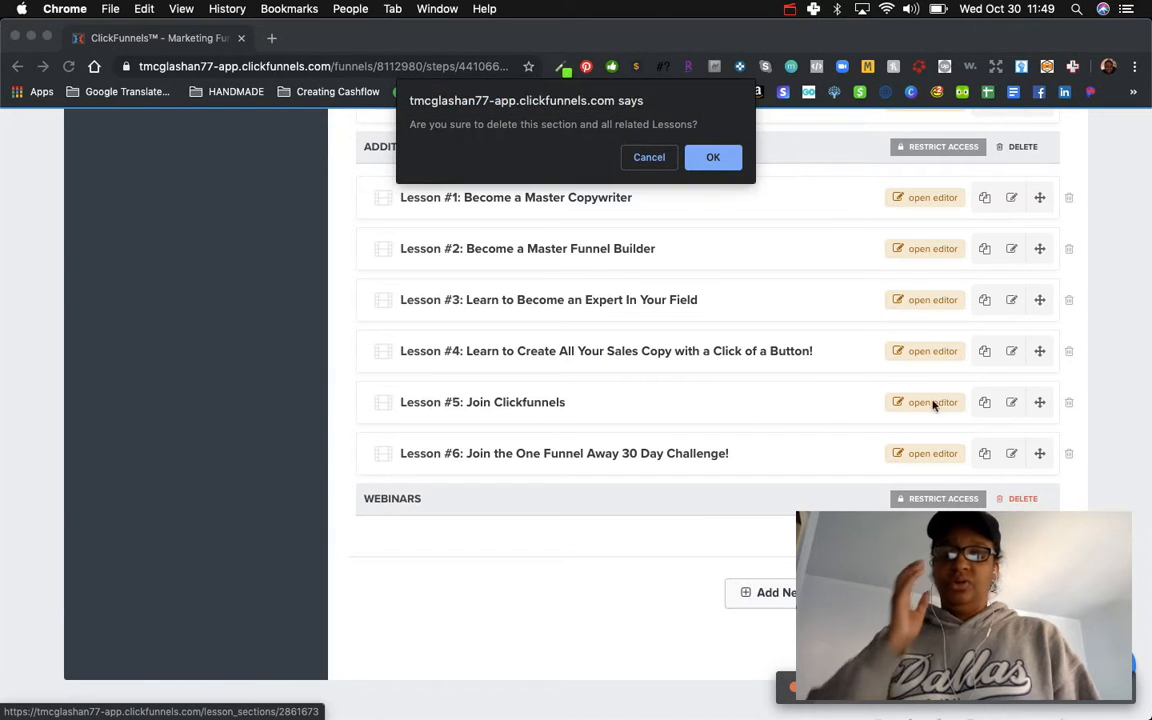
pyautogui.click(714, 157)
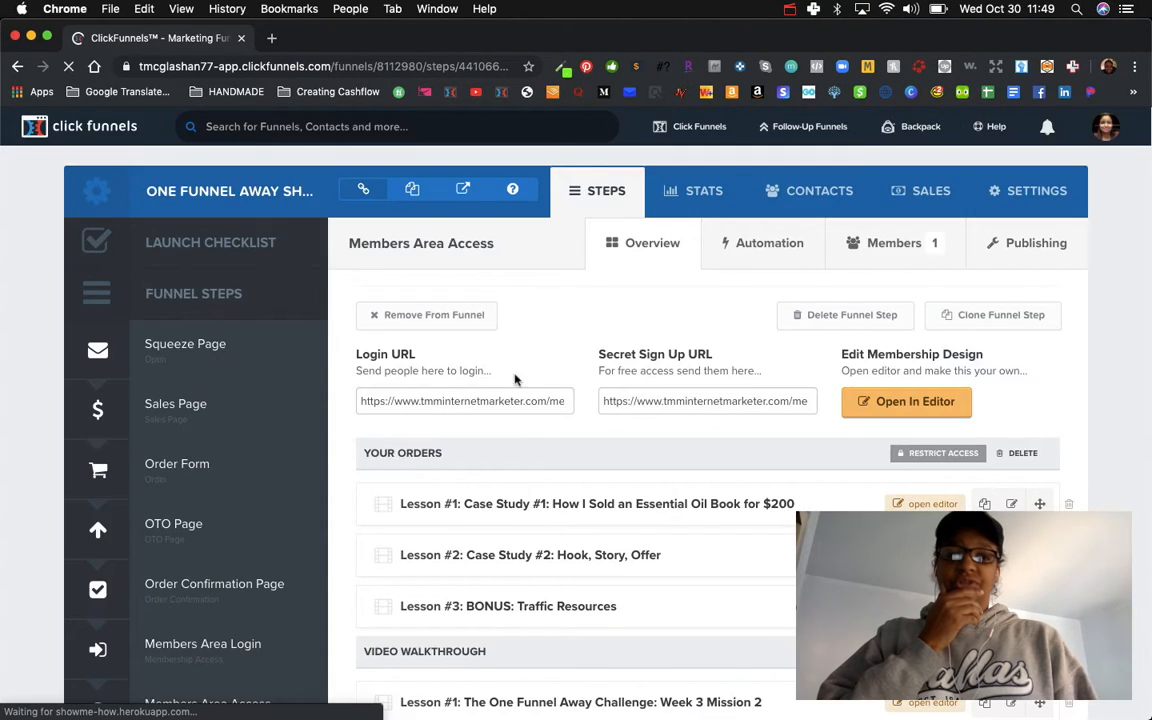
# Examine the link action of the Get Copywriting Secrets! button in the Become a Master Copywriter lesson, and exit its editor.
pyautogui.scroll(-10, 521, 451)
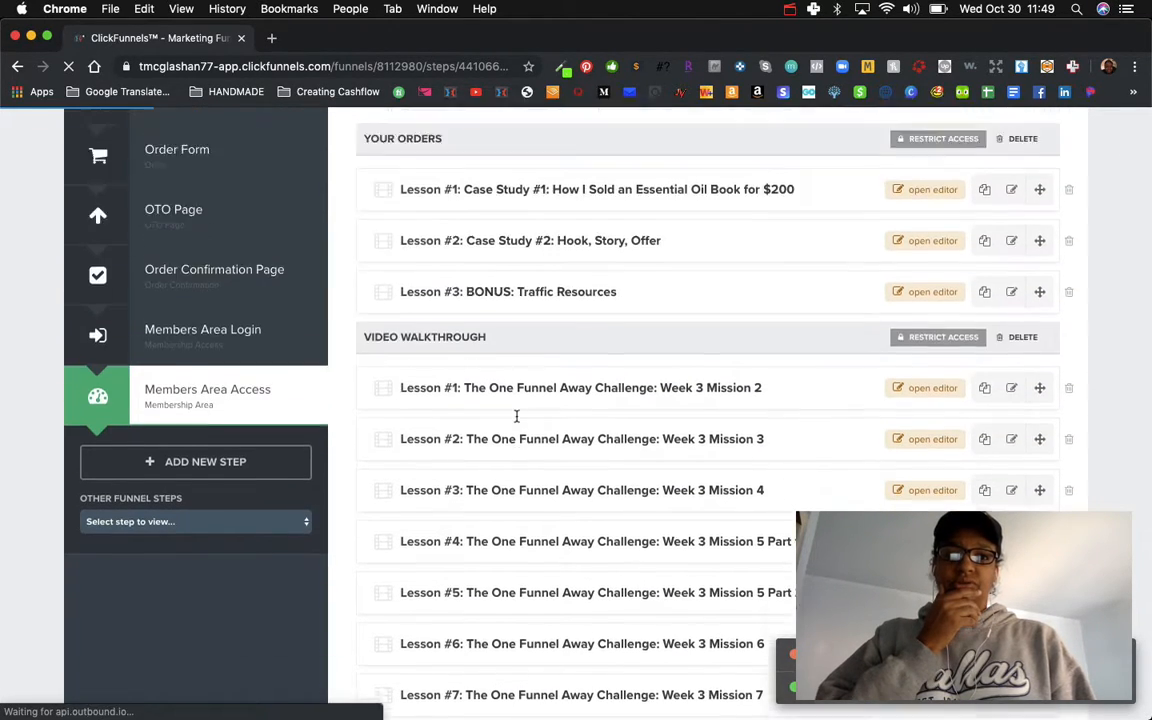
pyautogui.scroll(-5, 517, 416)
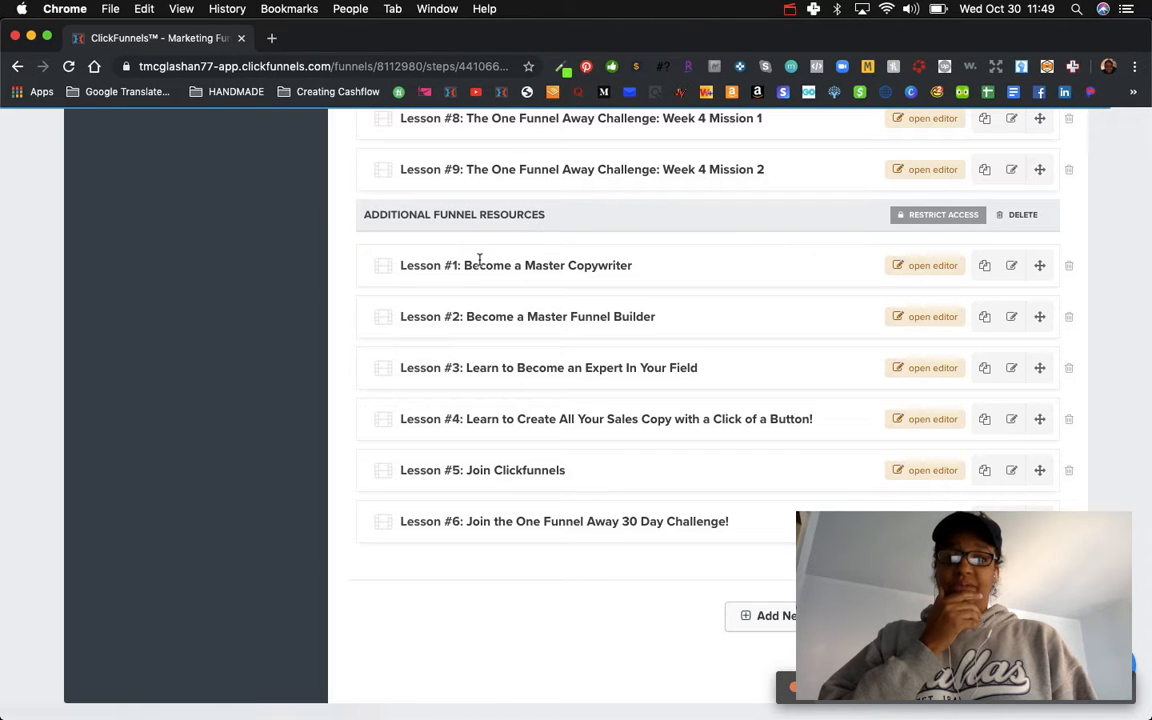
pyautogui.click(920, 268)
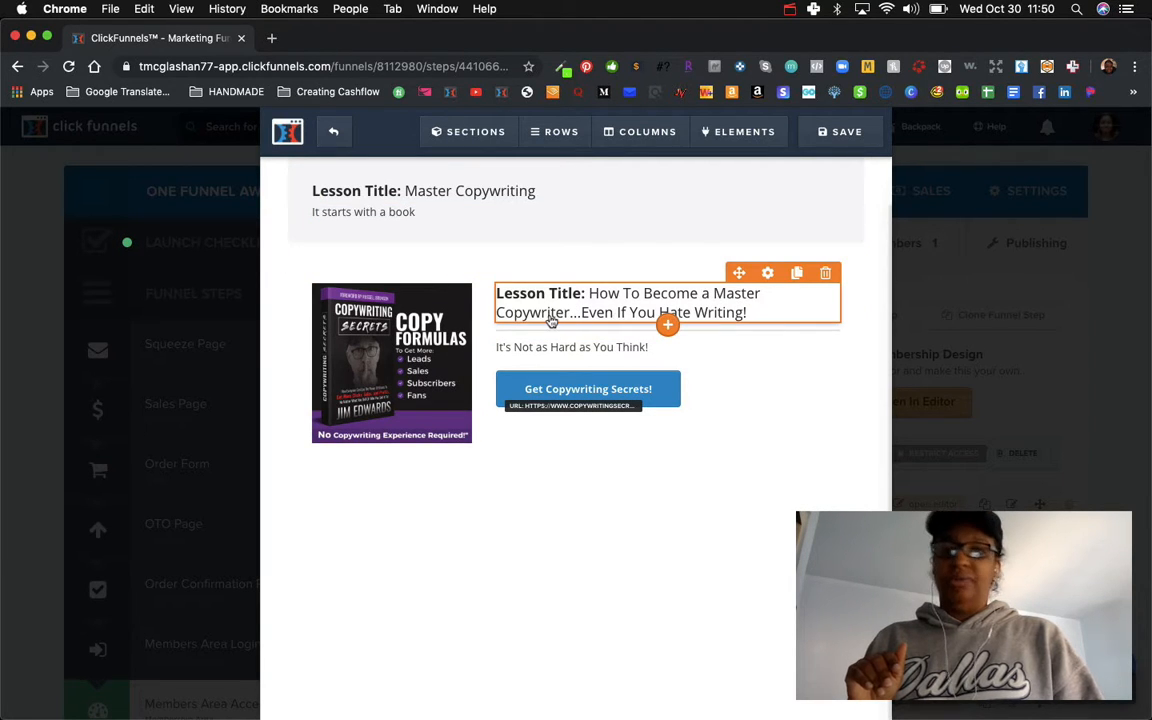
pyautogui.click(605, 396)
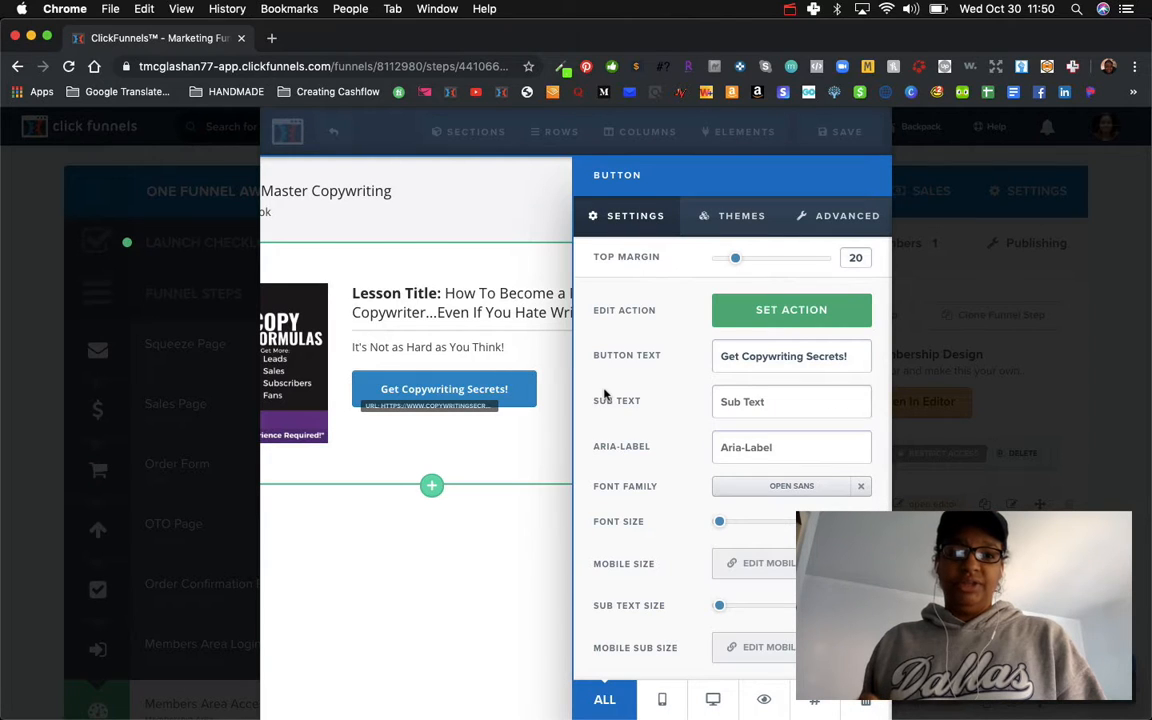
pyautogui.click(766, 313)
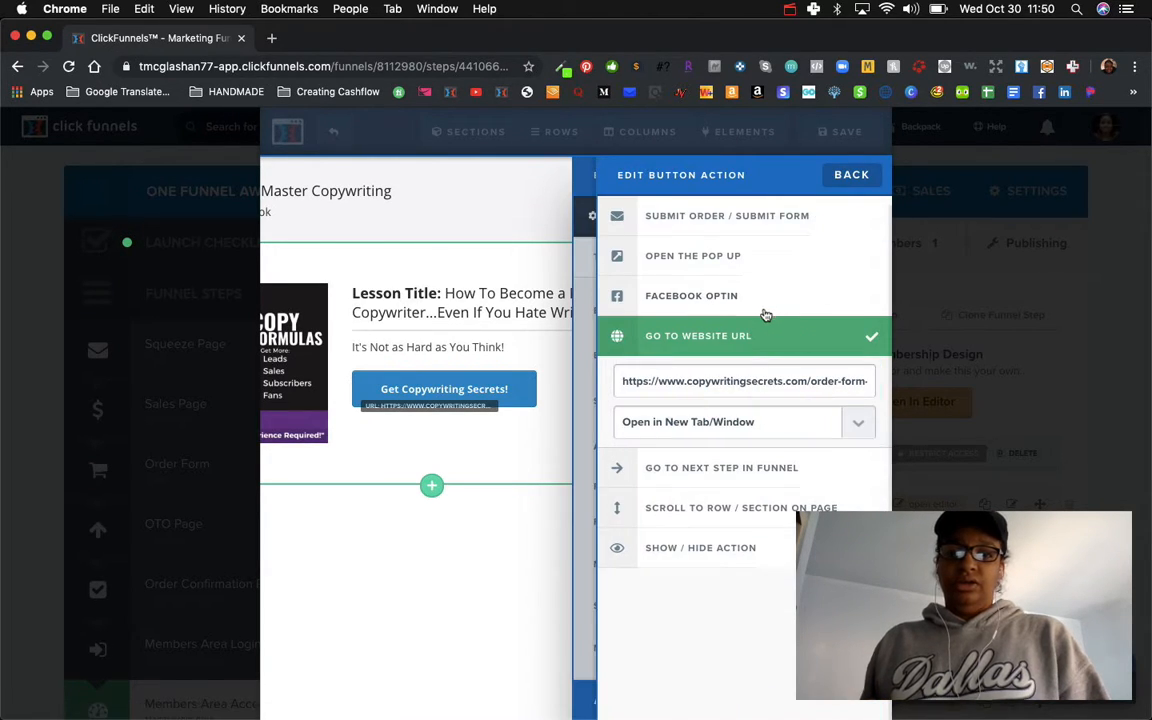
pyautogui.hscroll(3, 780, 384)
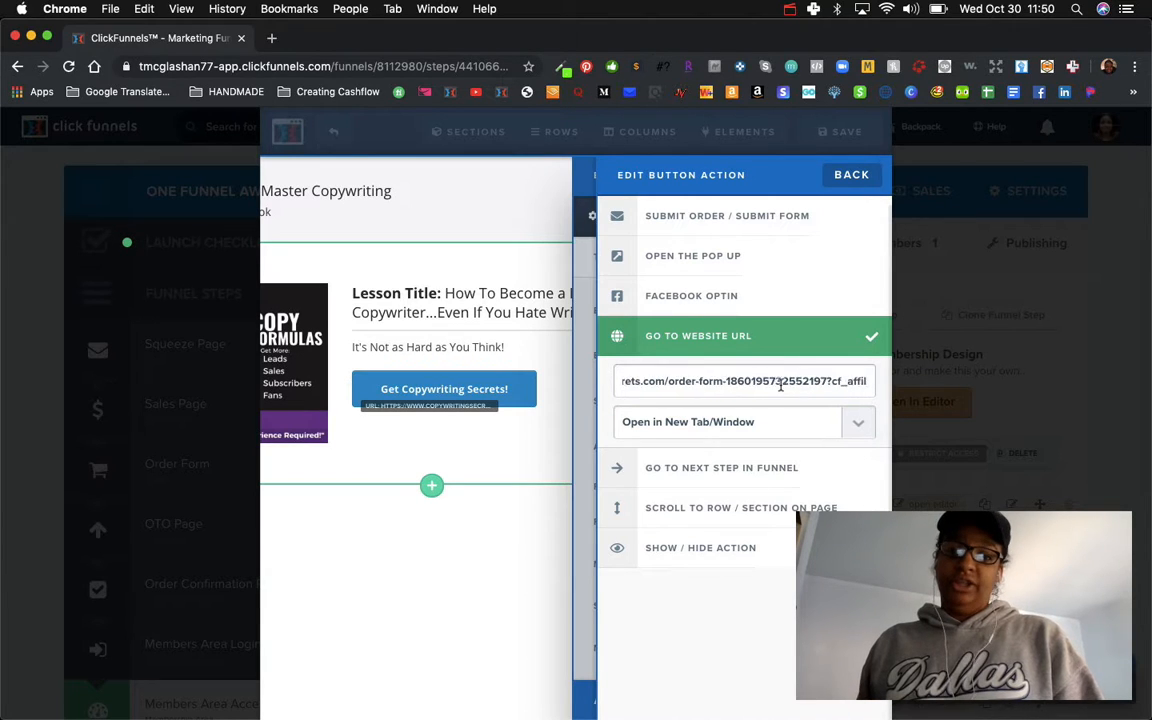
pyautogui.hscroll(-3, 780, 384)
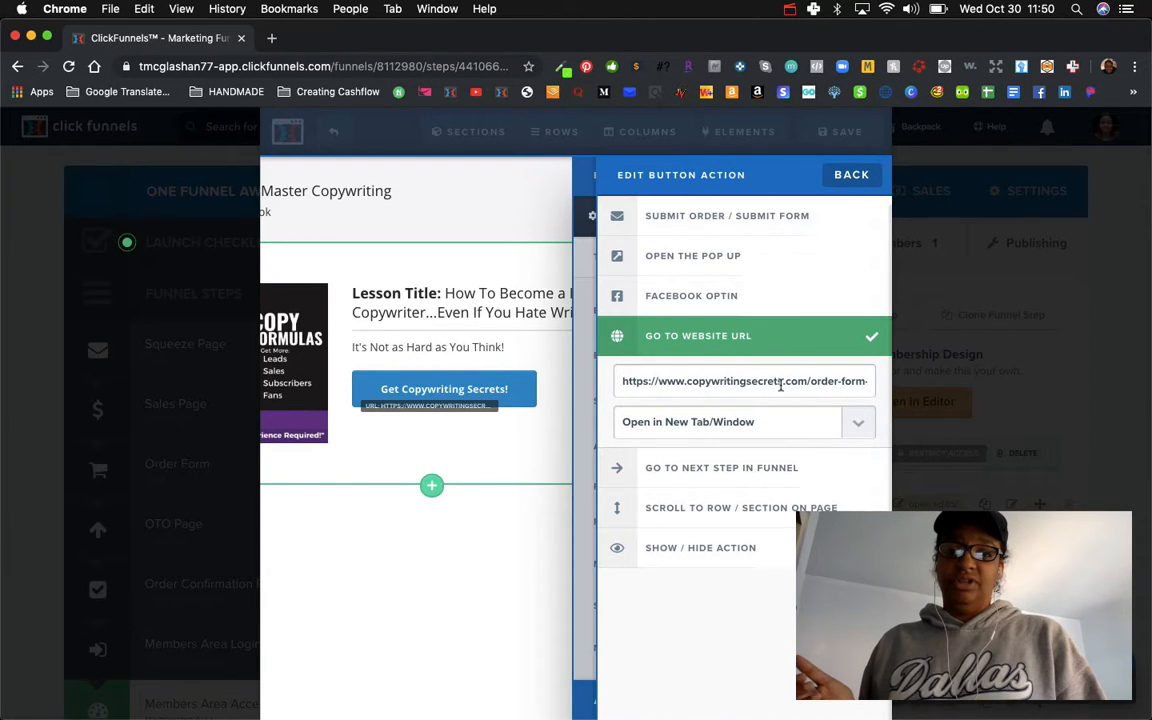
pyautogui.click(849, 175)
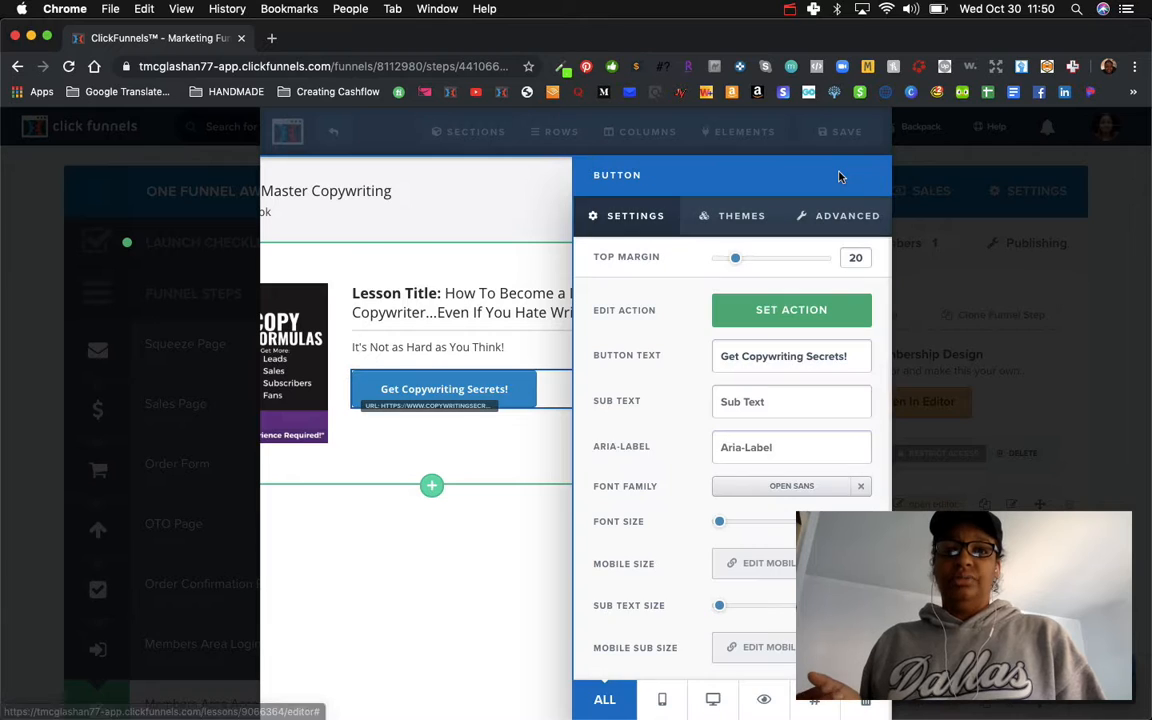
pyautogui.click(434, 599)
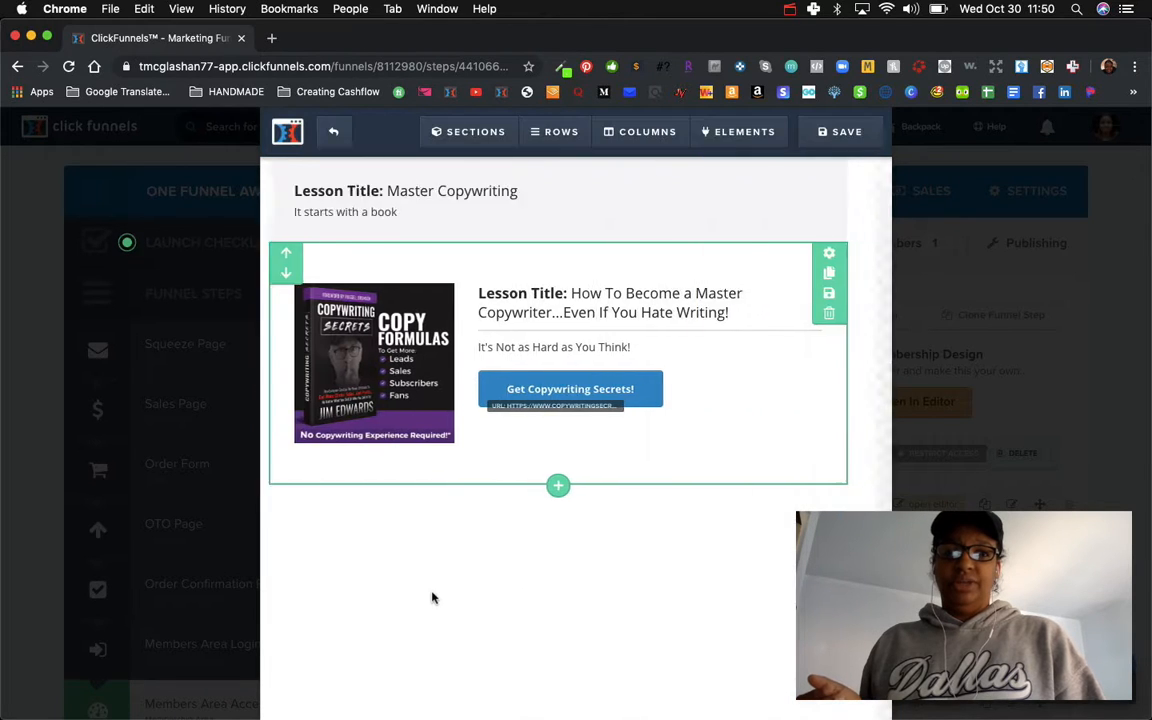
pyautogui.click(334, 133)
pyautogui.click(724, 167)
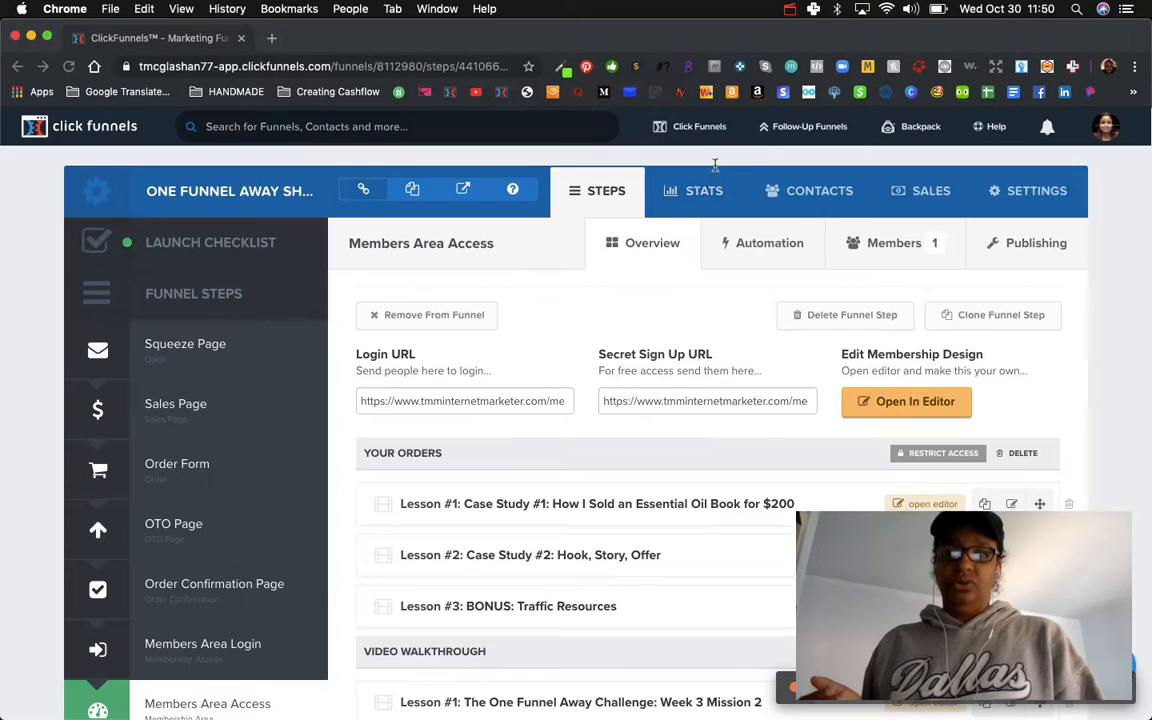
# Examine the link action of the Download Now! button in the Case Study #1 lesson under Your Orders, and exit its editor.
pyautogui.scroll(-1, 829, 472)
pyautogui.scroll(-2, 829, 472)
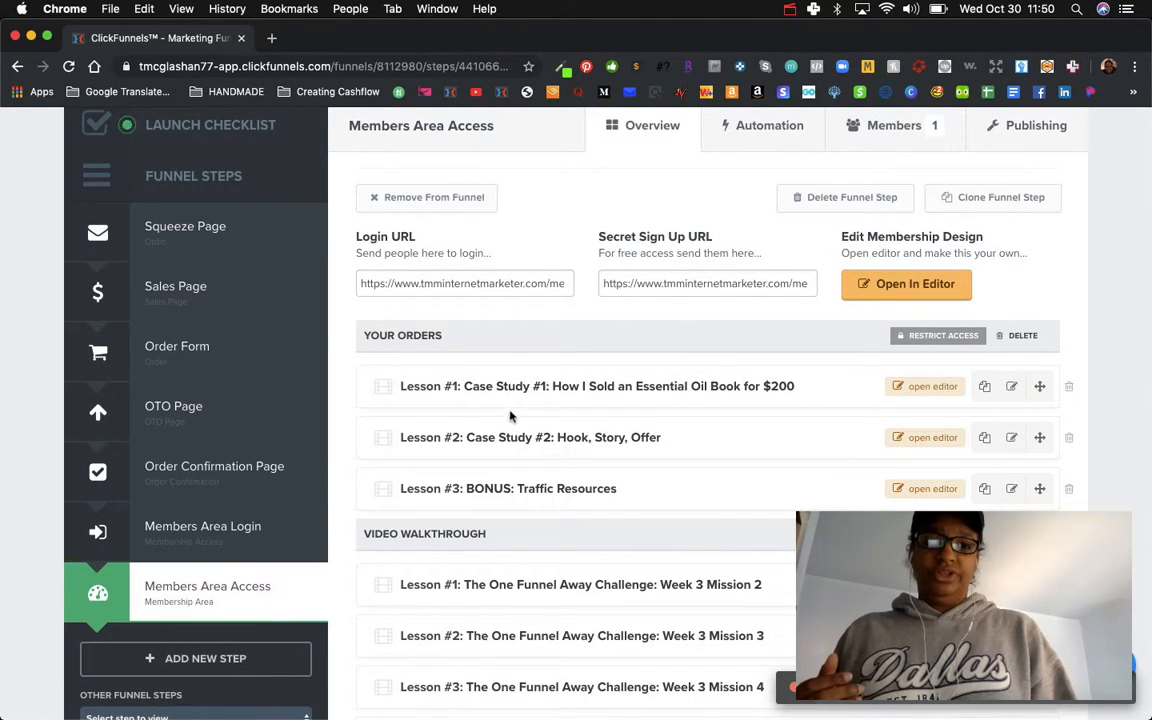
pyautogui.click(920, 387)
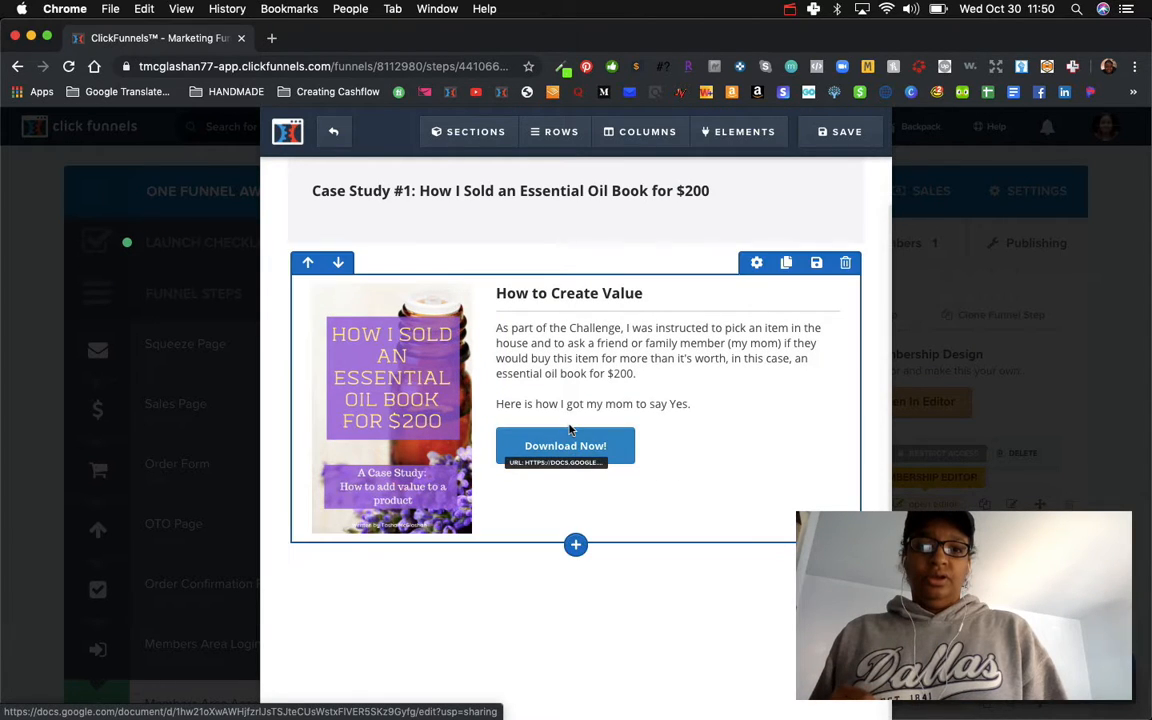
pyautogui.click(570, 450)
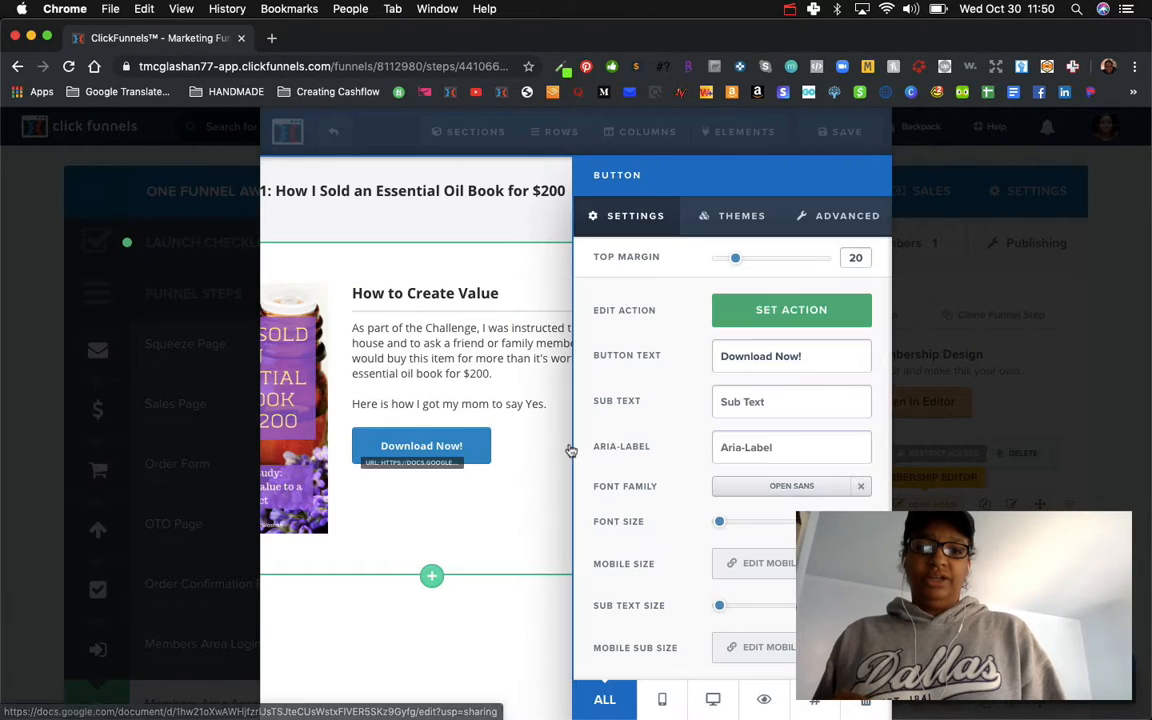
pyautogui.click(775, 317)
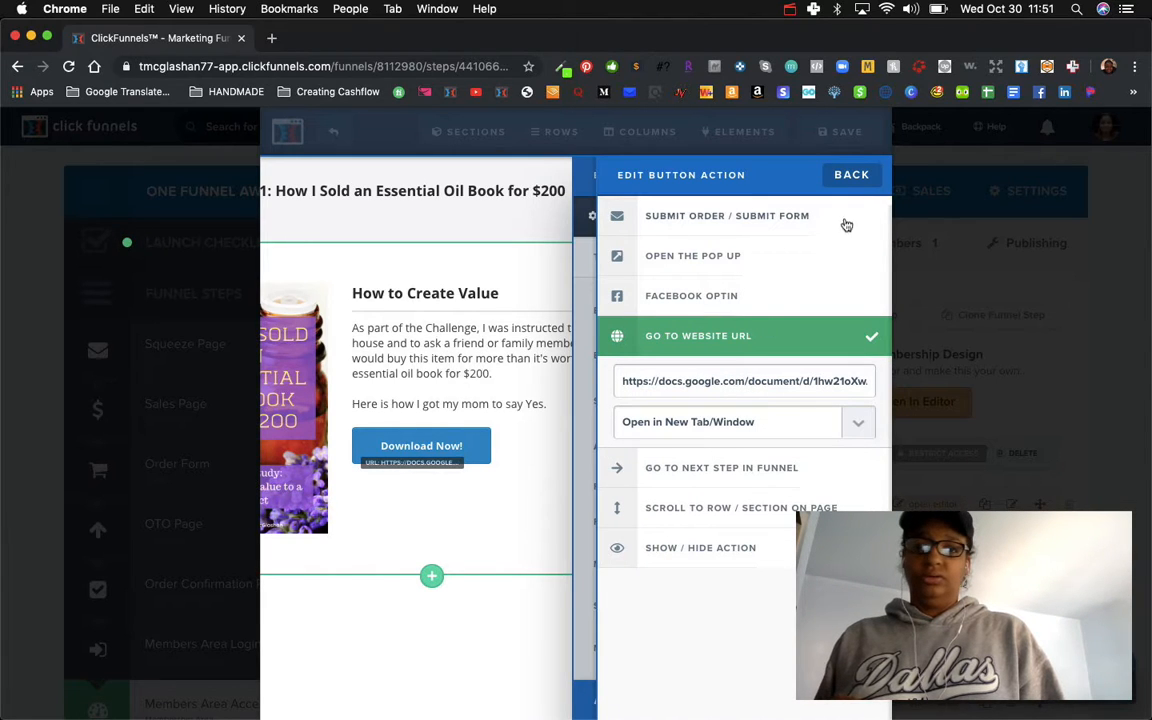
pyautogui.click(851, 175)
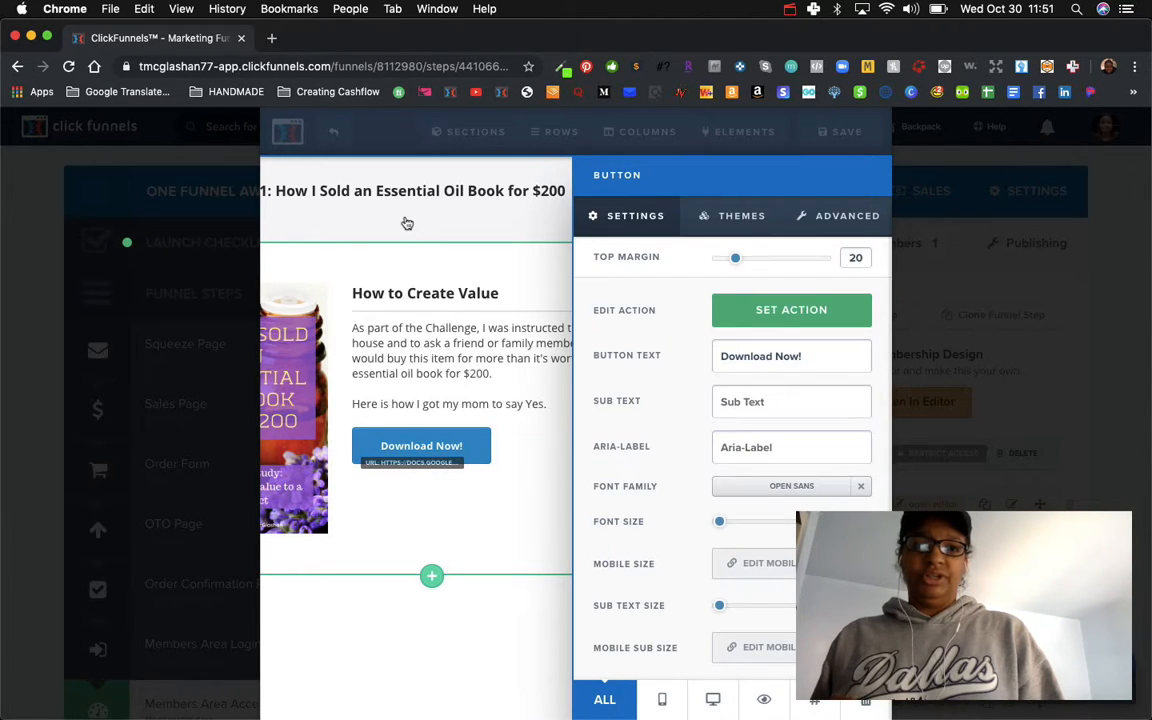
pyautogui.click(370, 248)
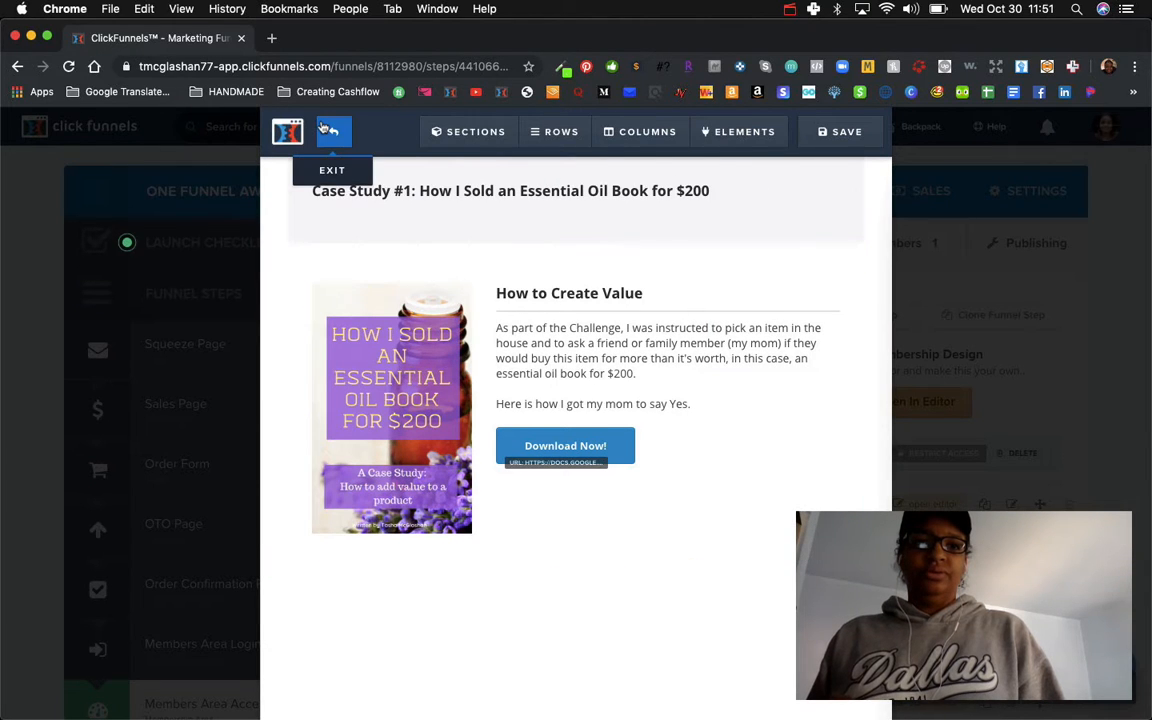
pyautogui.click(333, 131)
pyautogui.click(711, 157)
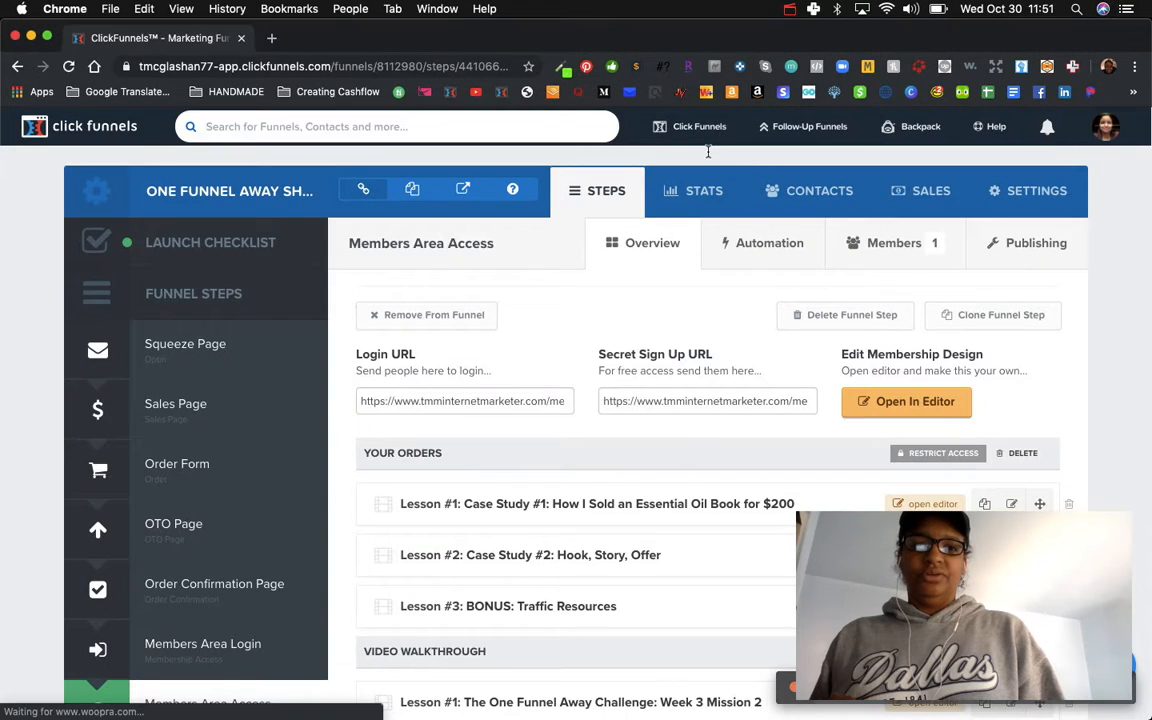
# Review the product and tag access requirements of the Your Orders section, and close them without updating.
pyautogui.scroll(-5, 610, 413)
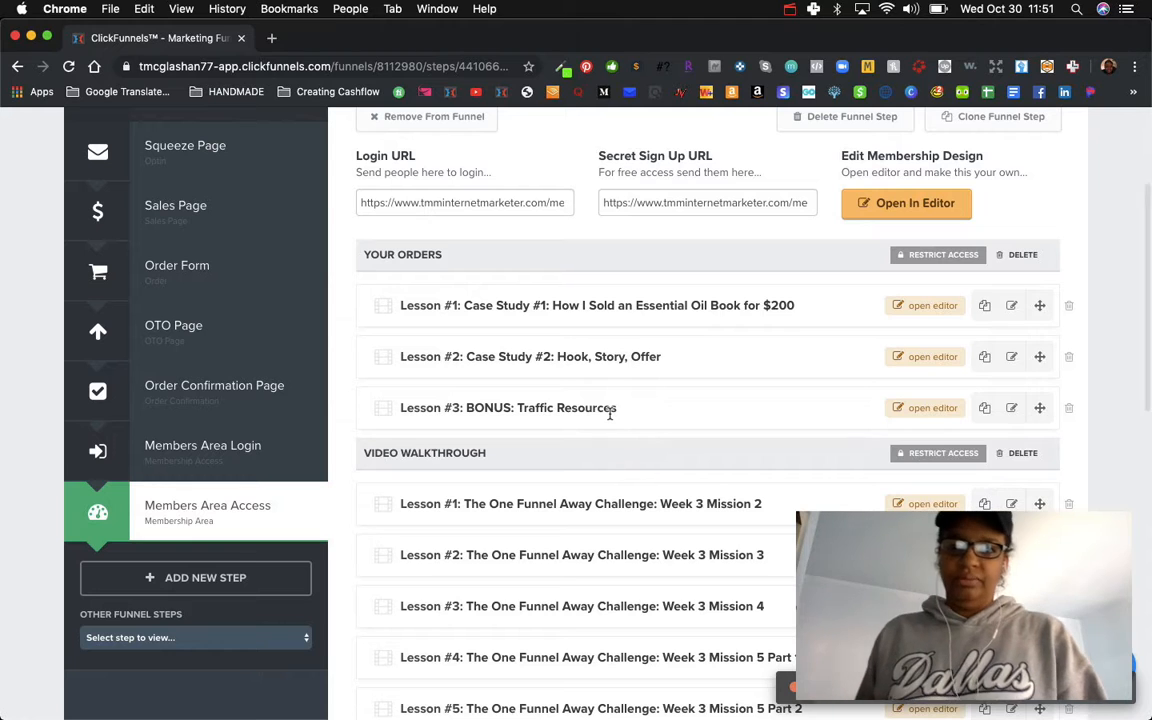
pyautogui.click(934, 258)
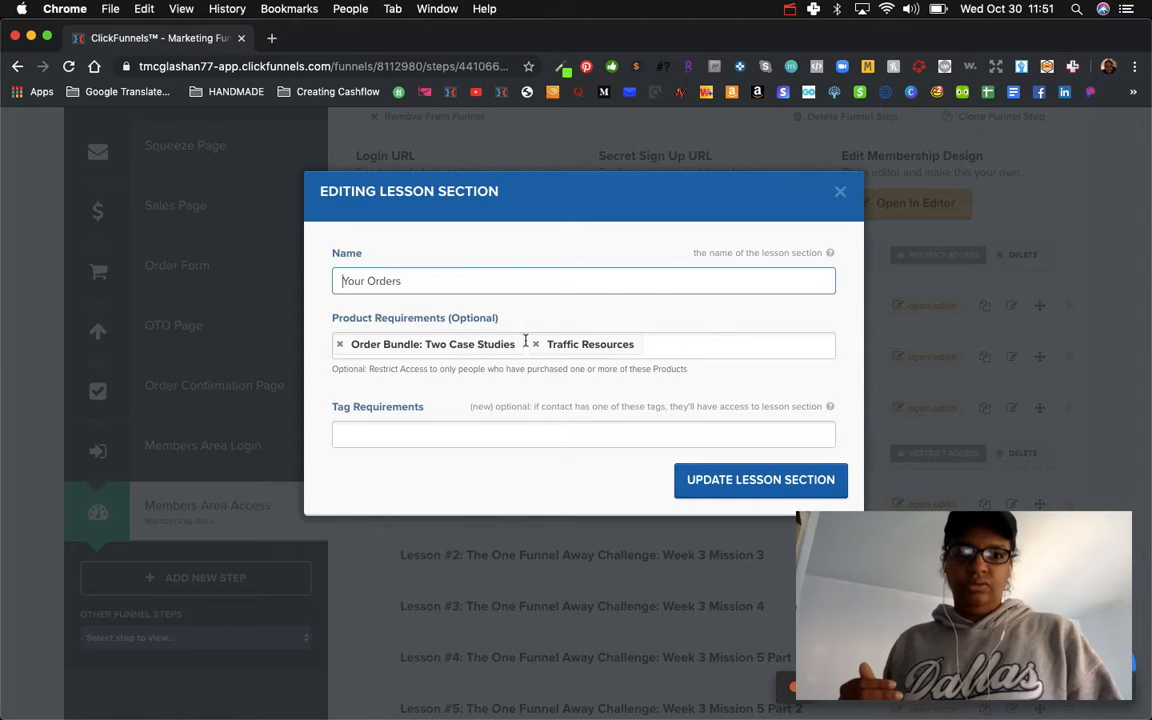
pyautogui.click(838, 192)
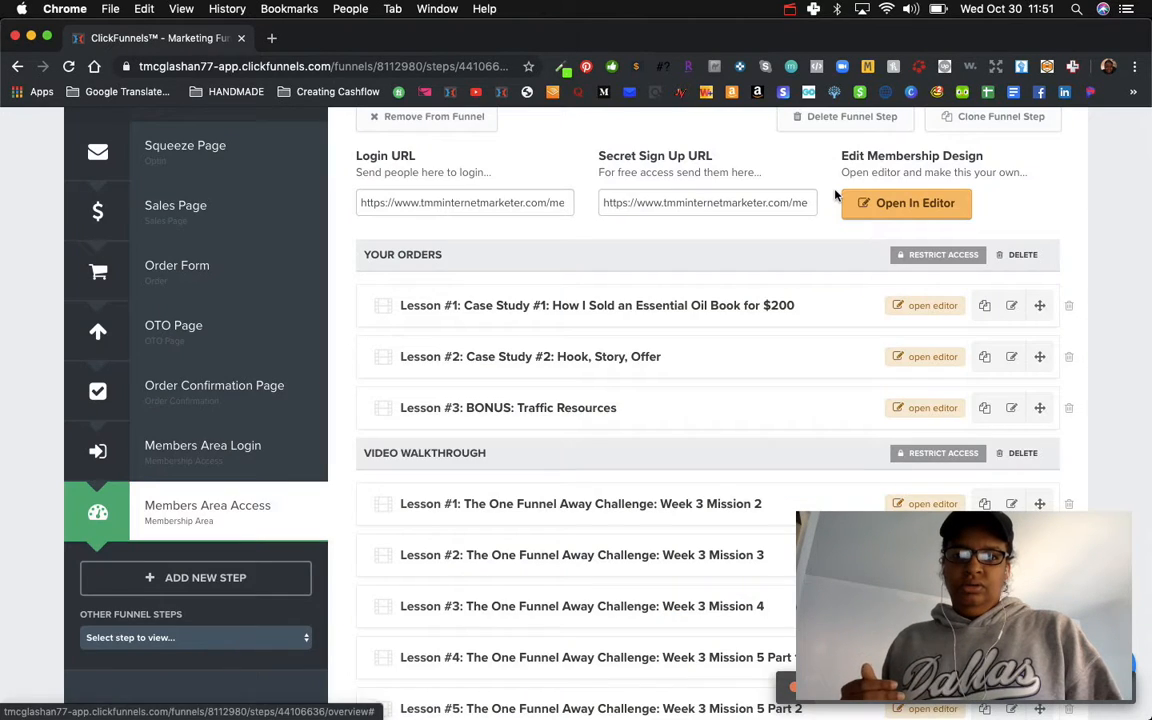
# Create a lesson section named Webinars in the members area, without product or tag requirements.
pyautogui.scroll(-3, 799, 455)
pyautogui.scroll(-1, 798, 454)
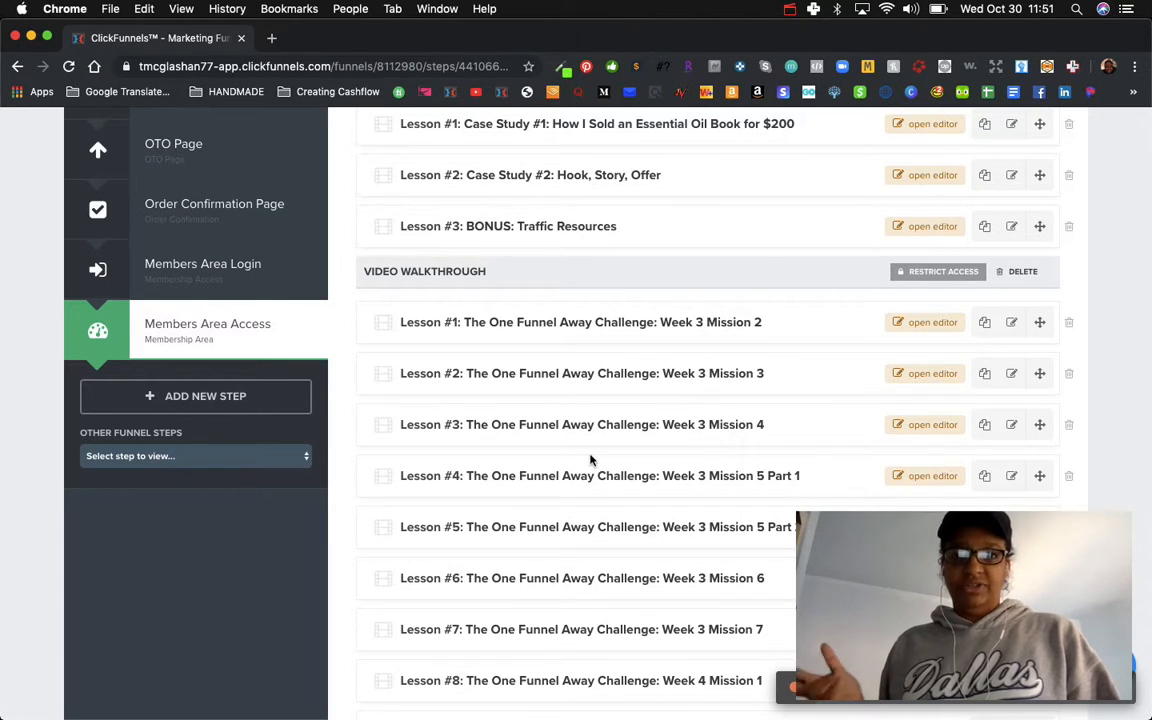
pyautogui.scroll(-2, 590, 459)
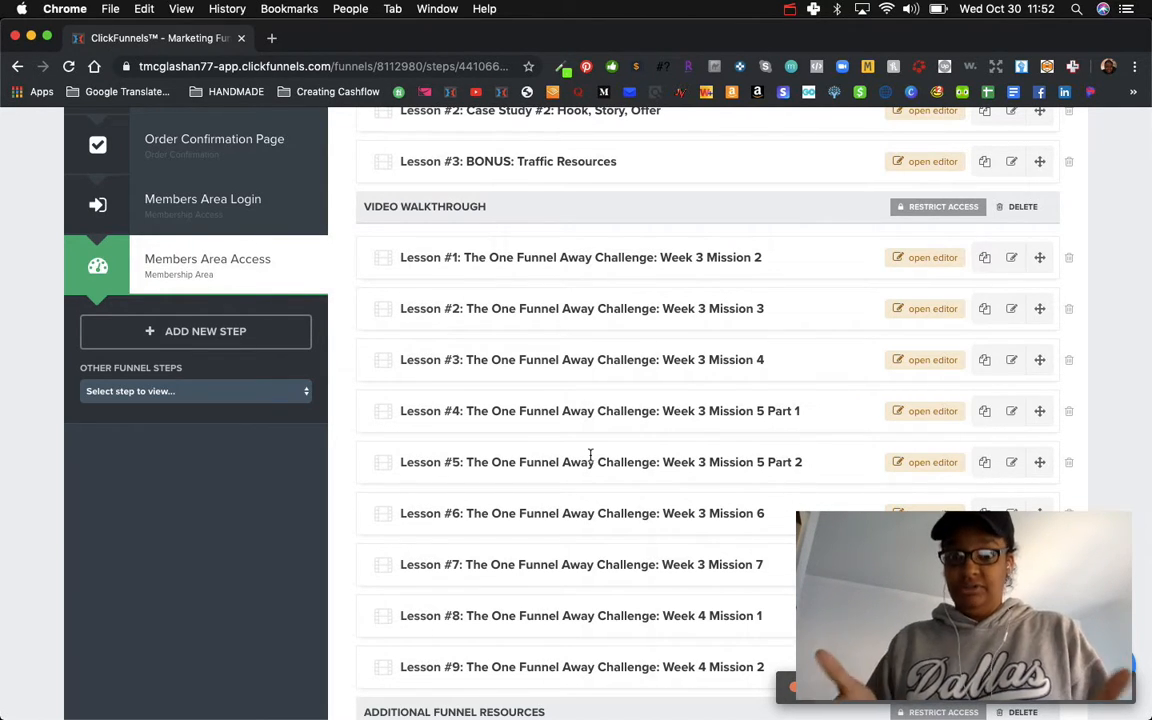
pyautogui.scroll(-10, 590, 456)
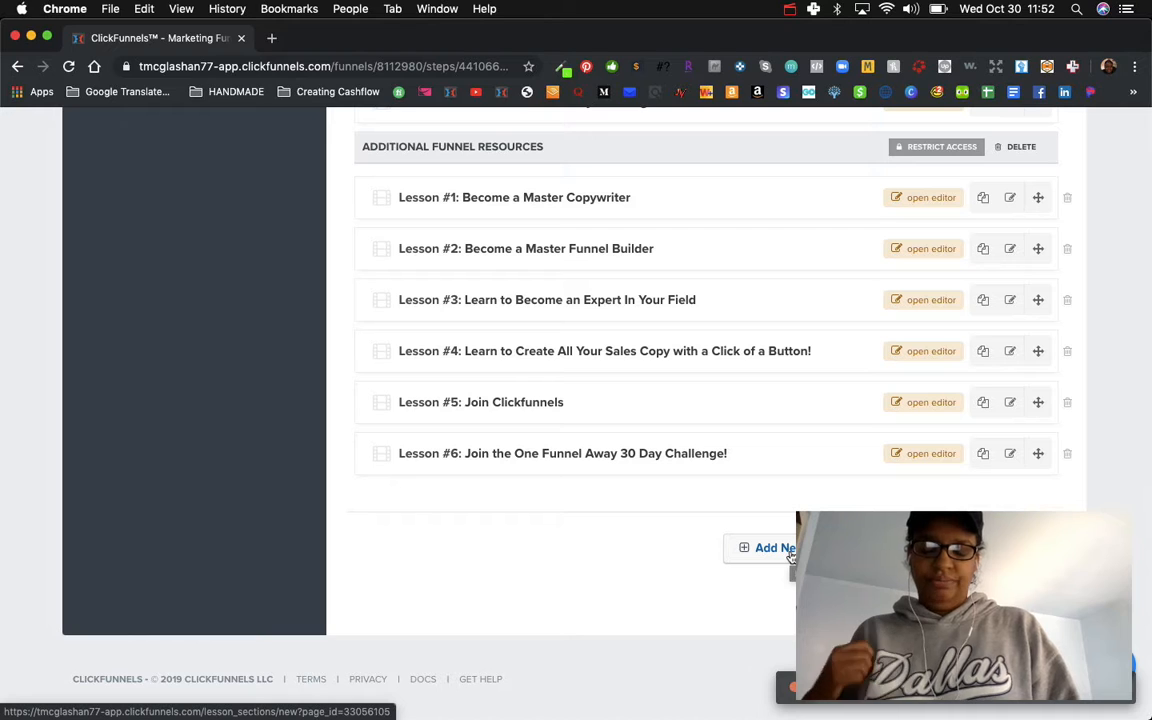
pyautogui.click(788, 550)
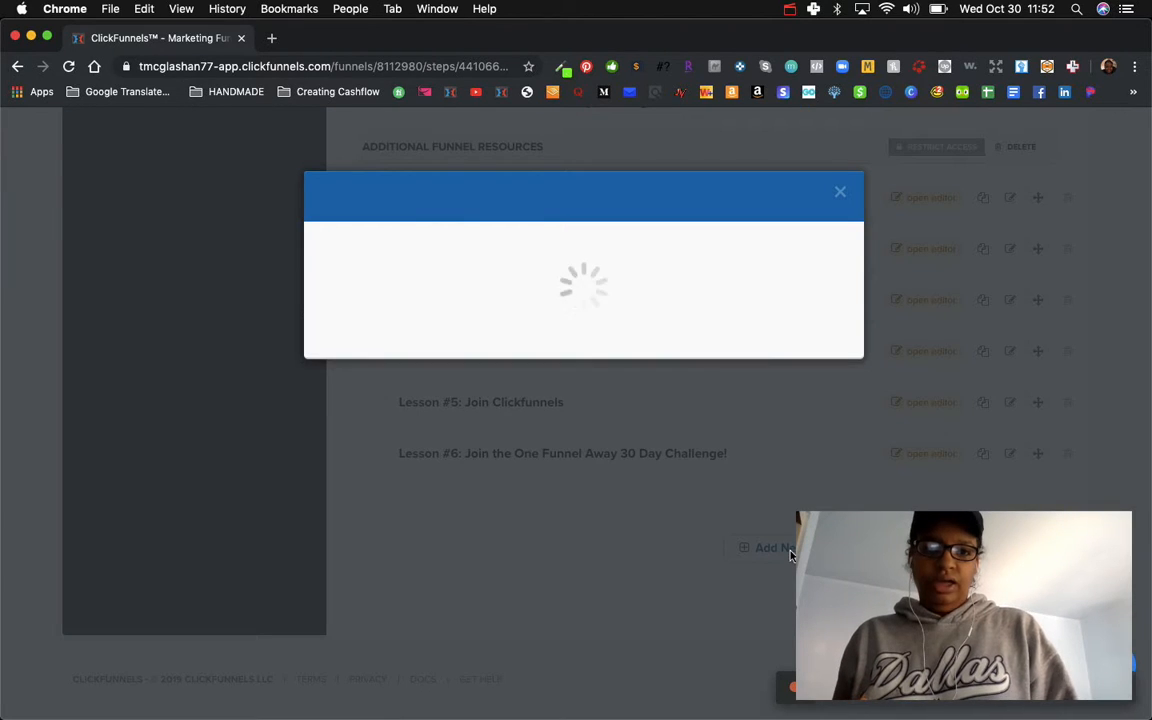
pyautogui.click(377, 292)
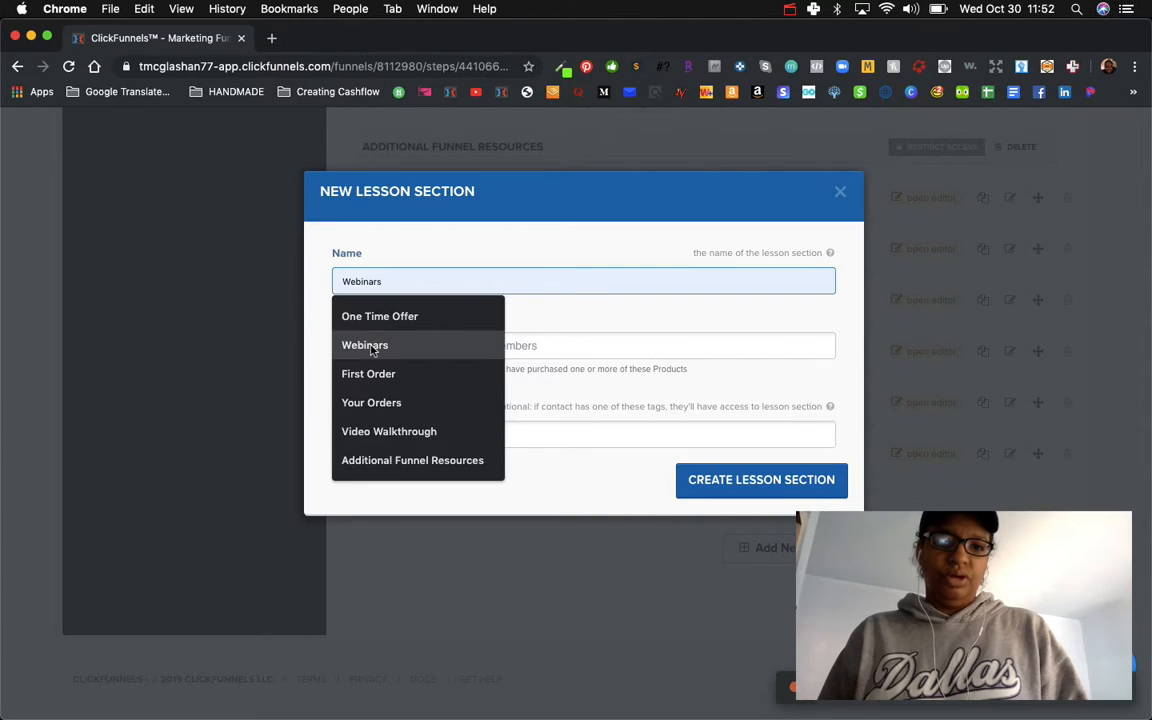
pyautogui.click(372, 345)
pyautogui.click(735, 490)
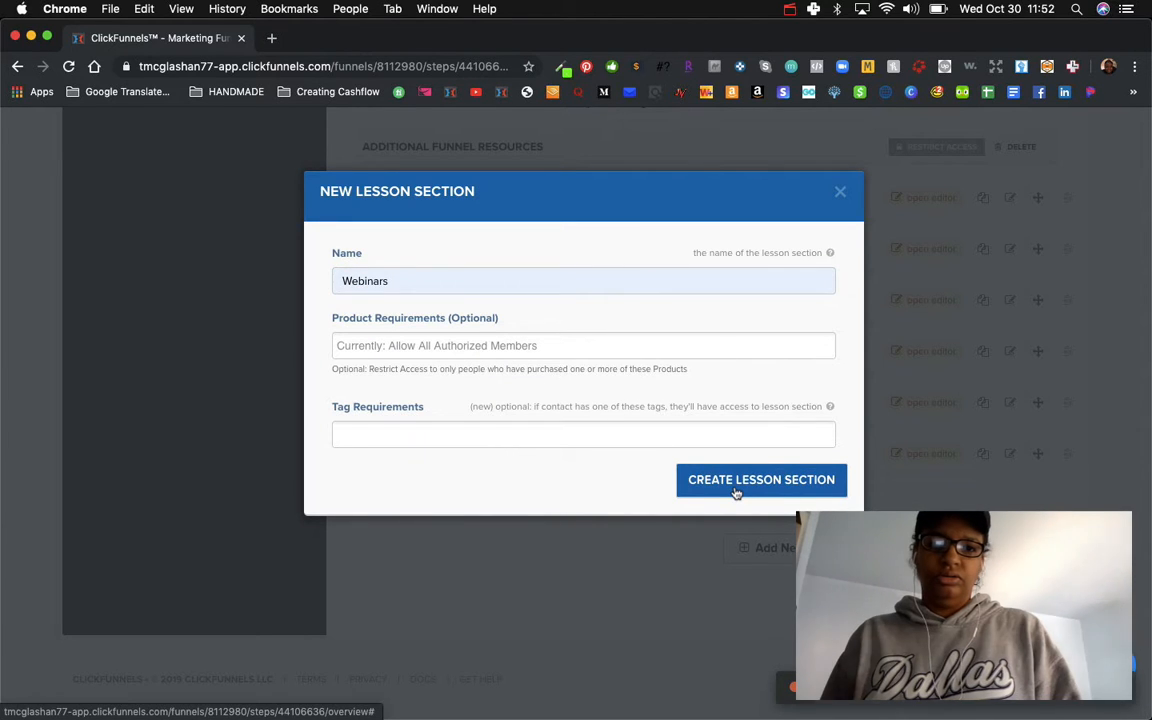
# Start a new lesson in the Webinars section and name it "sales funnels are cool".
pyautogui.click(972, 593)
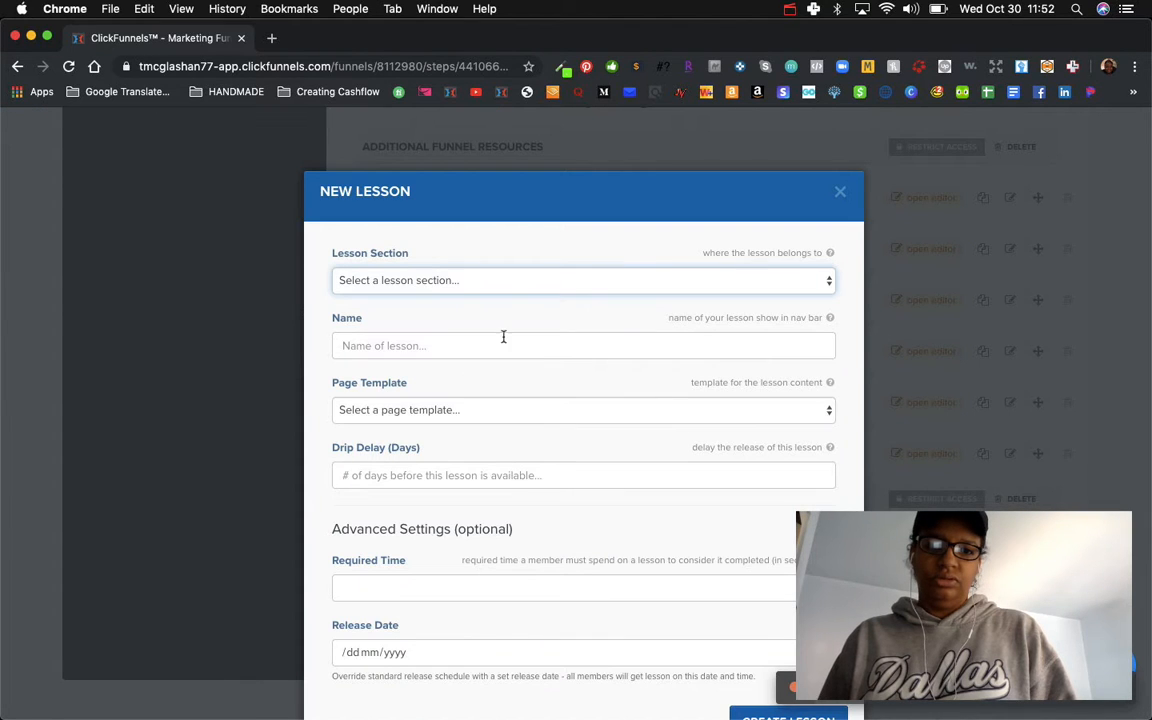
pyautogui.click(418, 283)
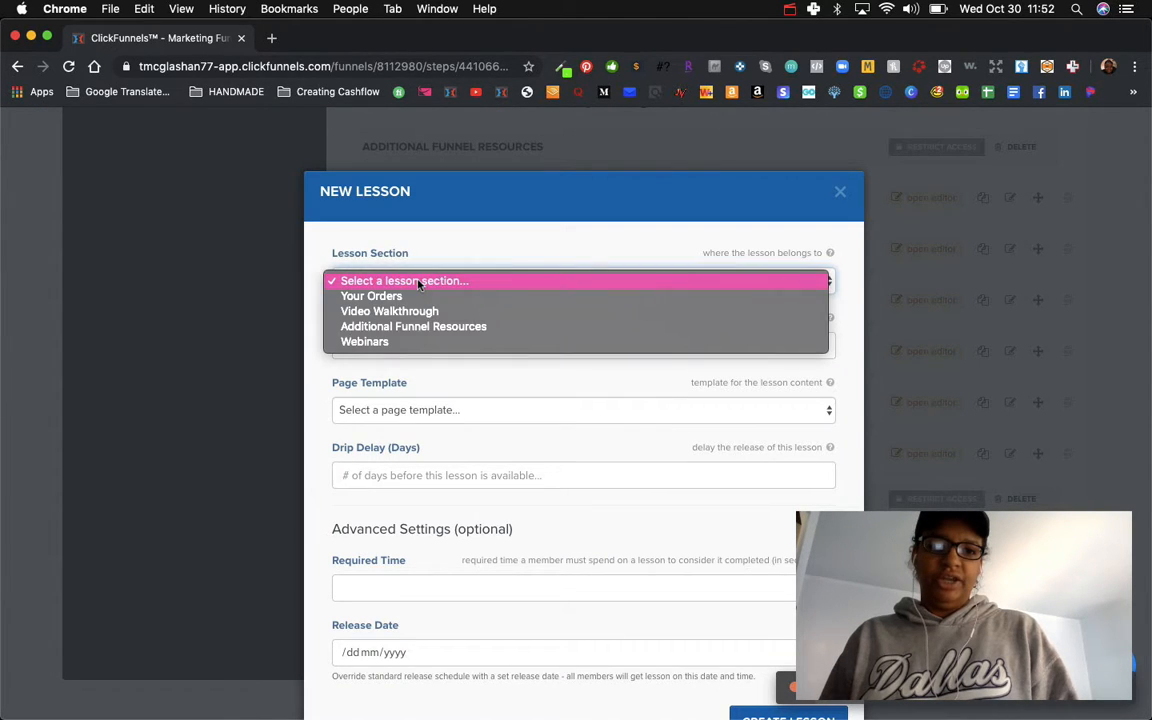
pyautogui.click(384, 342)
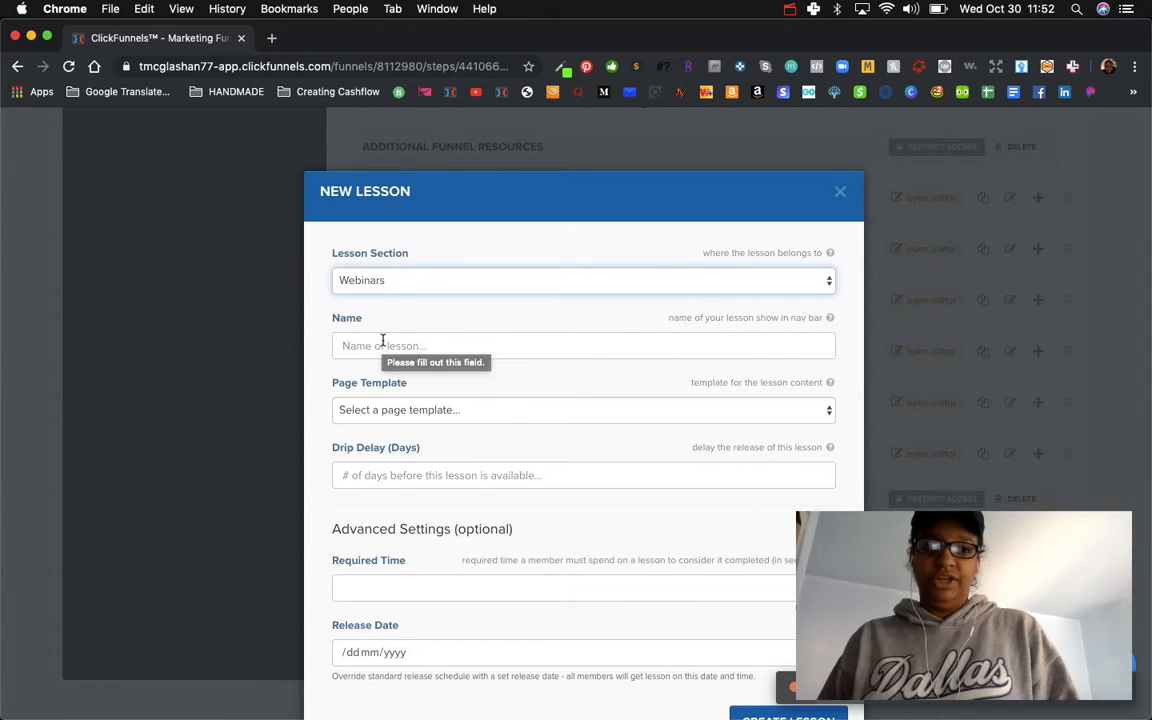
pyautogui.click(376, 346)
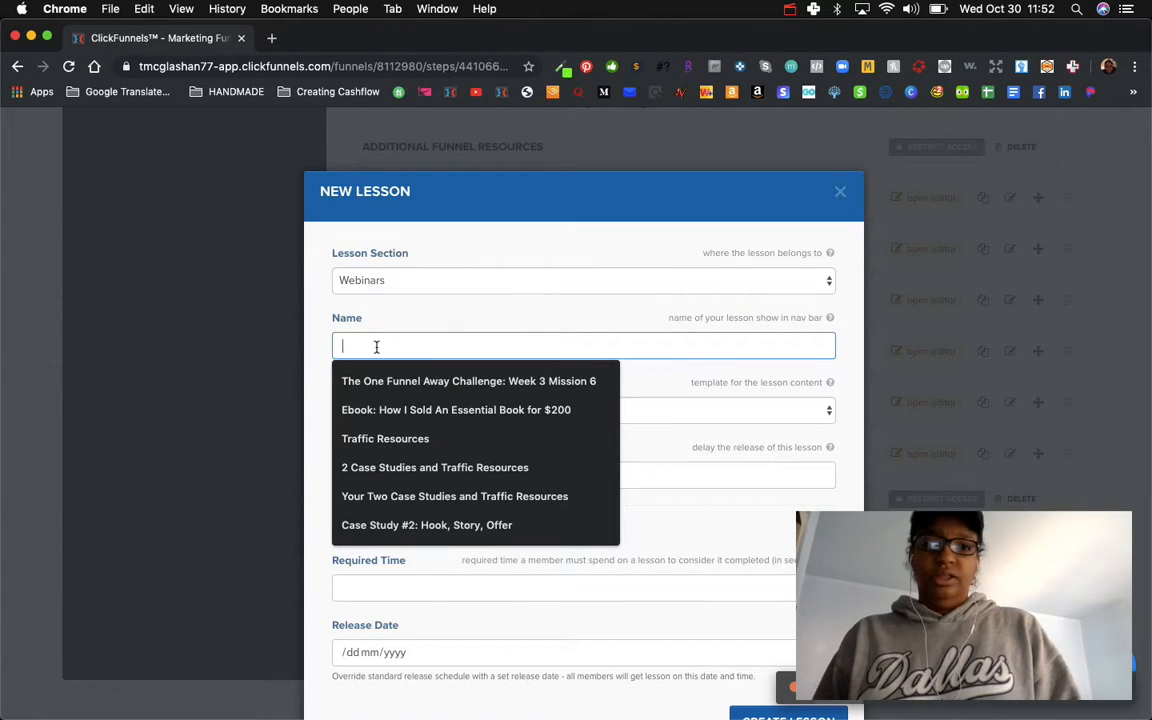
pyautogui.write('sales f')
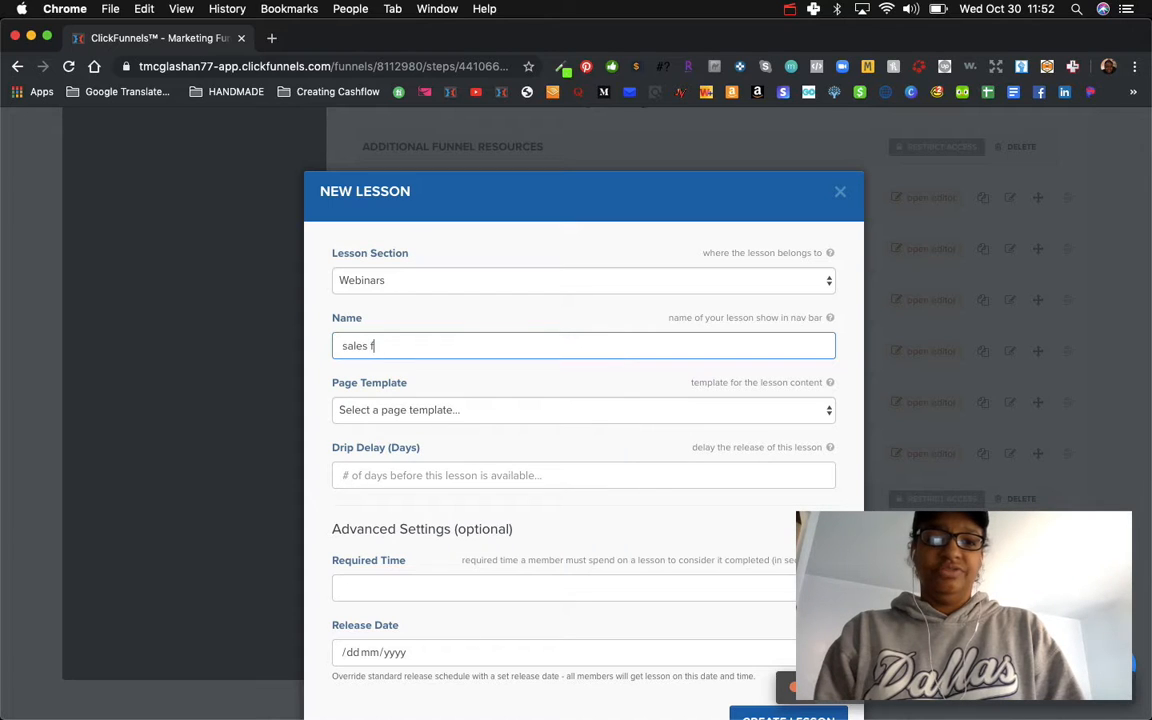
pyautogui.write('unnnels are cool')
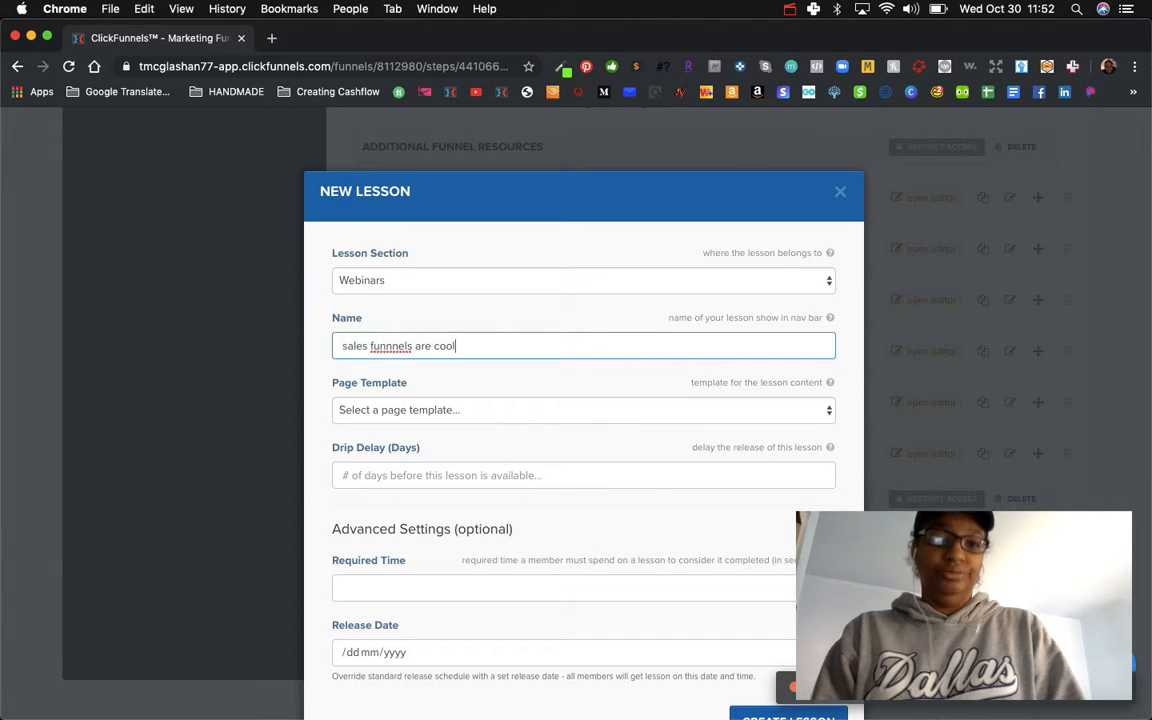
pyautogui.click(388, 346)
pyautogui.press('BackSpace')
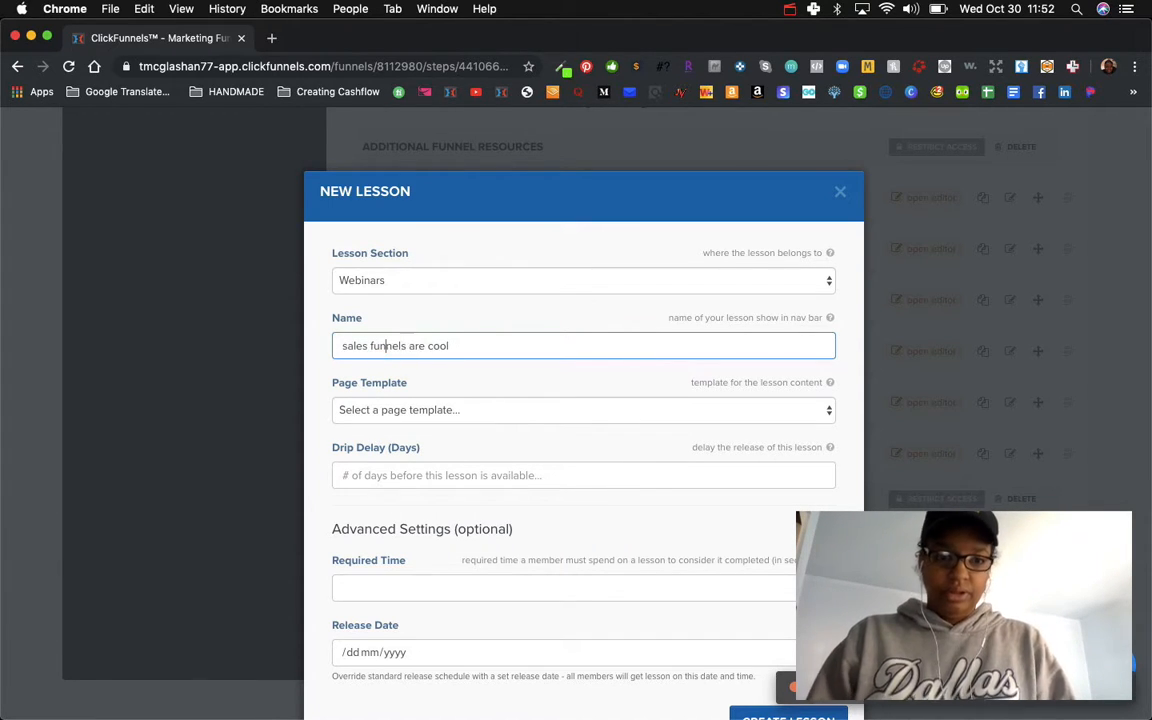
# Assign the Resource List (membership) page template to the new lesson and create it.
pyautogui.click(398, 408)
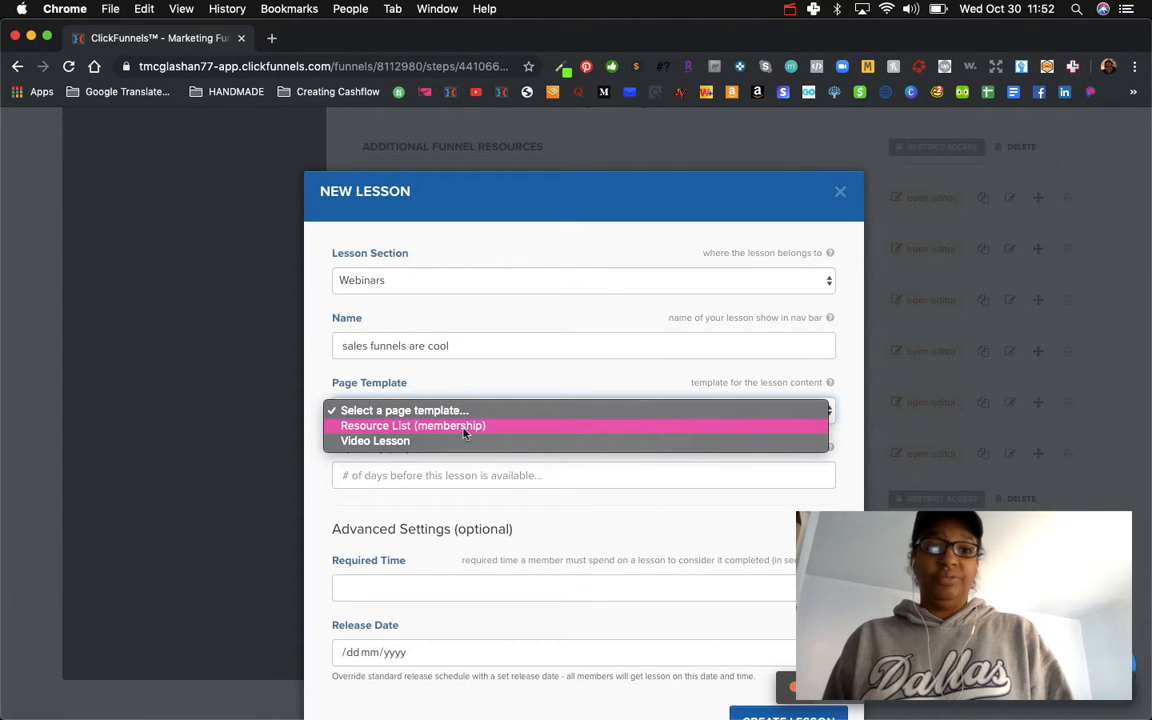
pyautogui.click(362, 428)
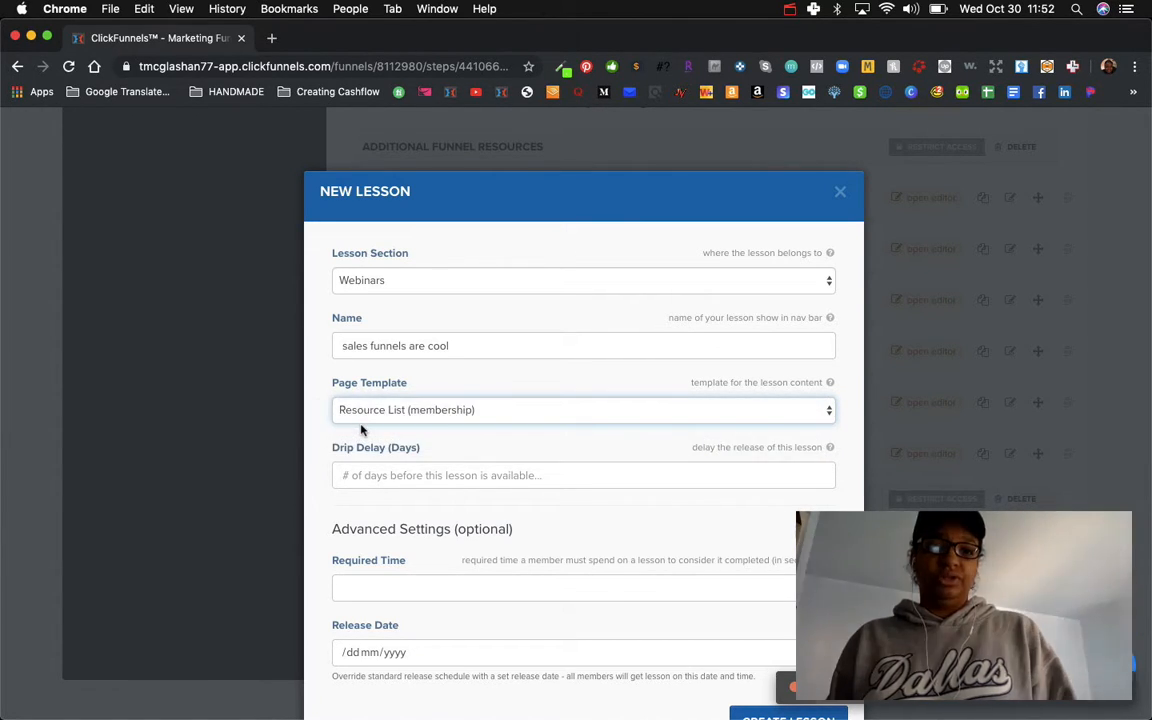
pyautogui.scroll(-2, 537, 443)
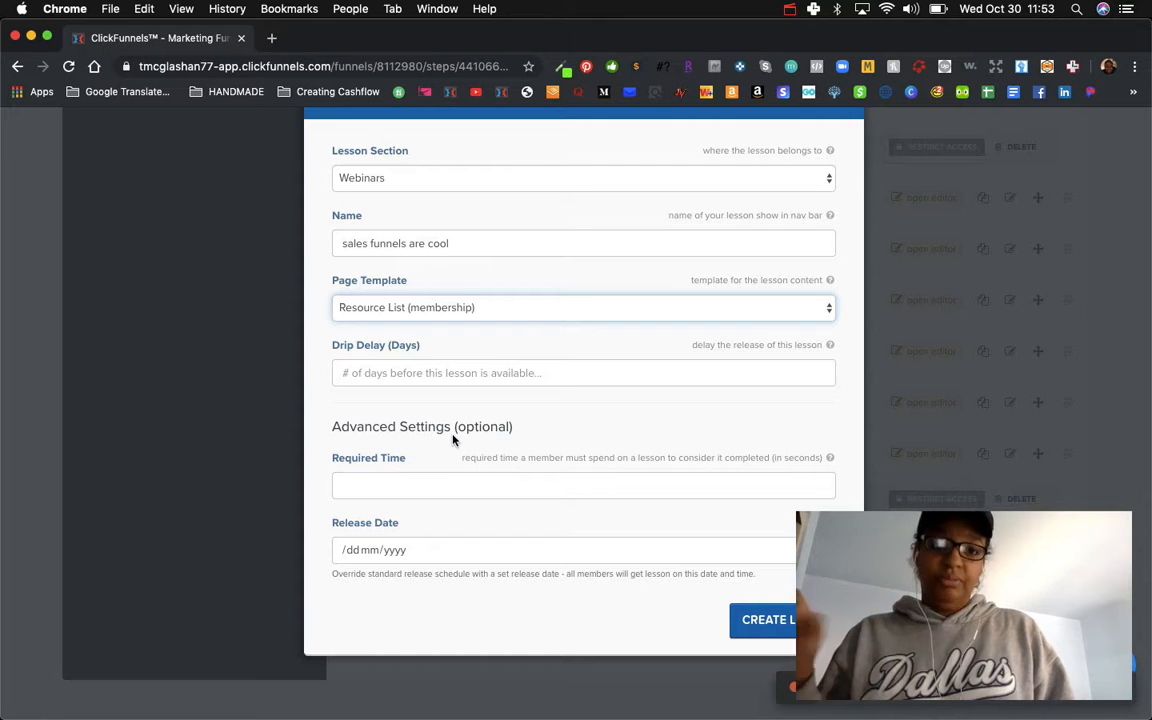
pyautogui.click(768, 620)
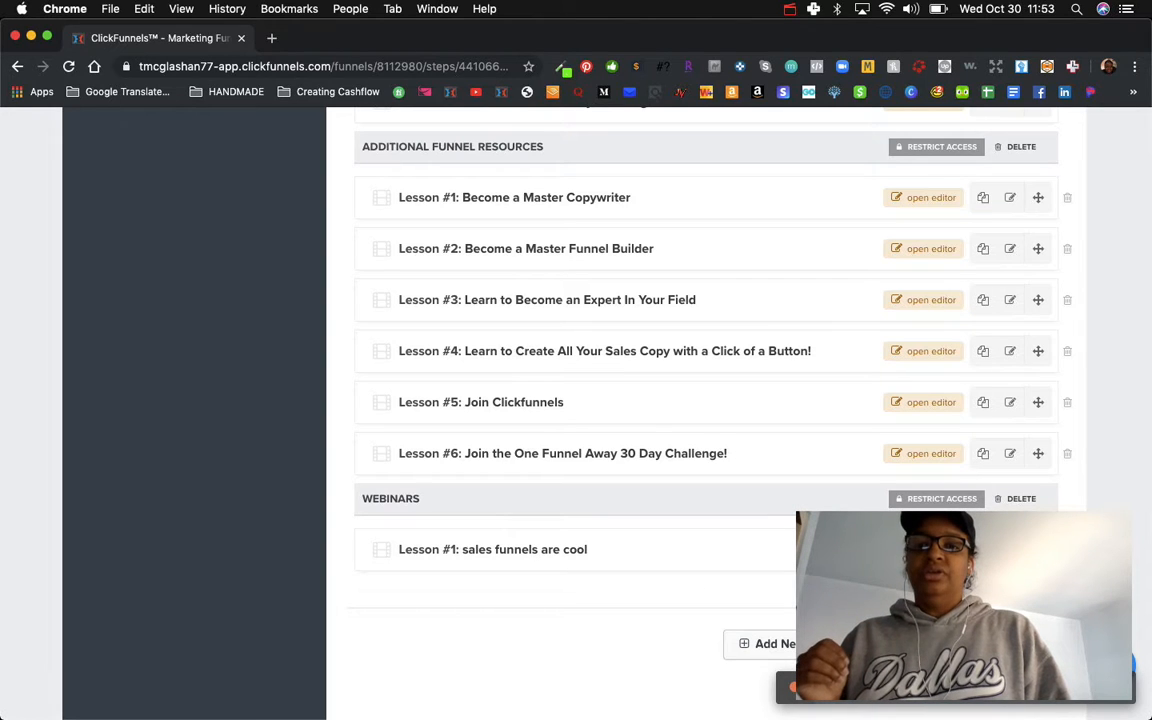
# Try setting the first Download Now! button's website link in the new Webinars lesson to open in a new tab/window, and exit without saving.
pyautogui.click(923, 549)
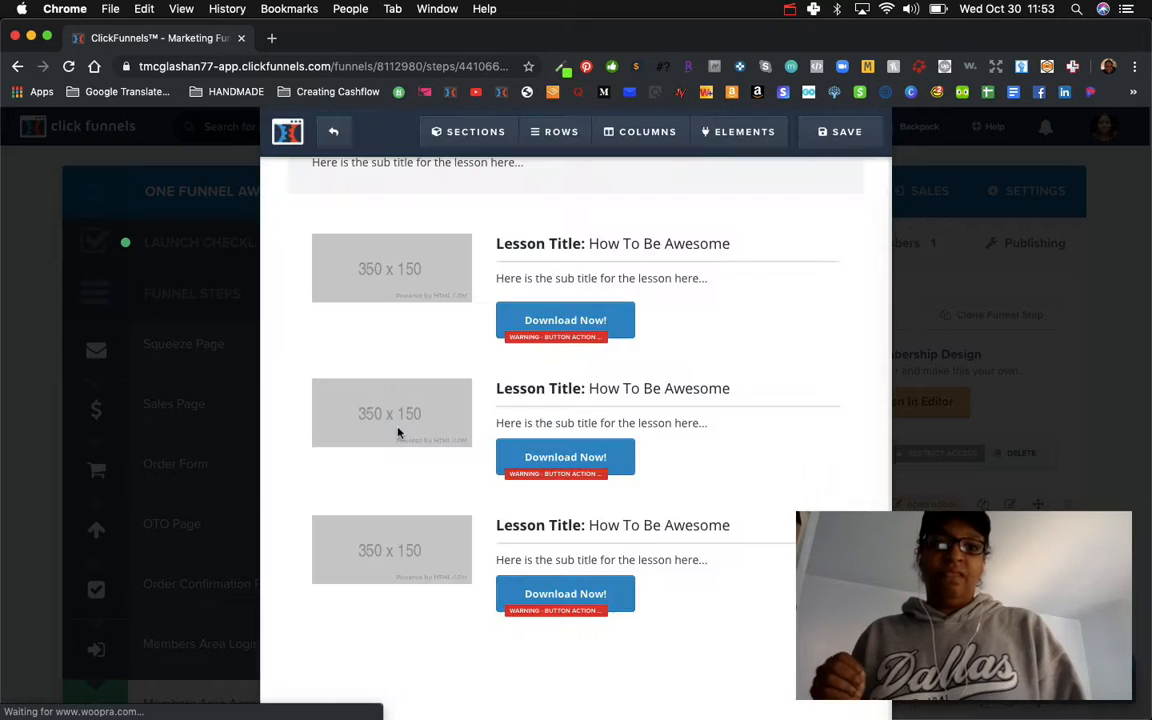
pyautogui.scroll(1, 397, 432)
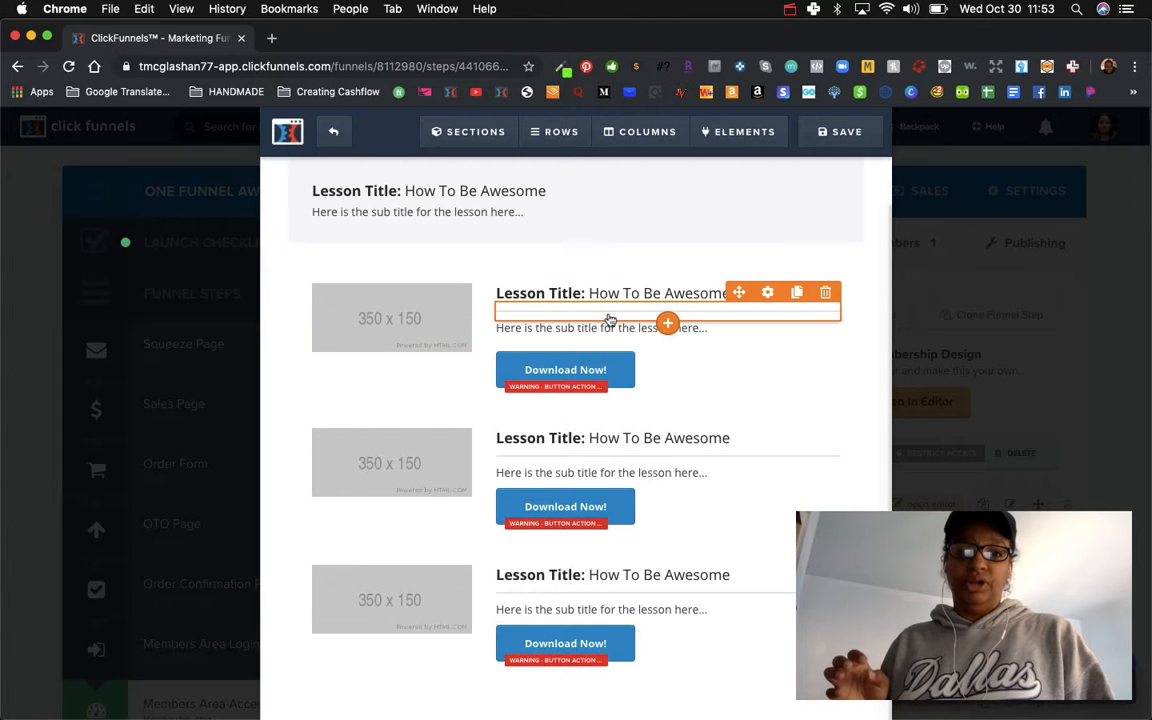
pyautogui.click(593, 372)
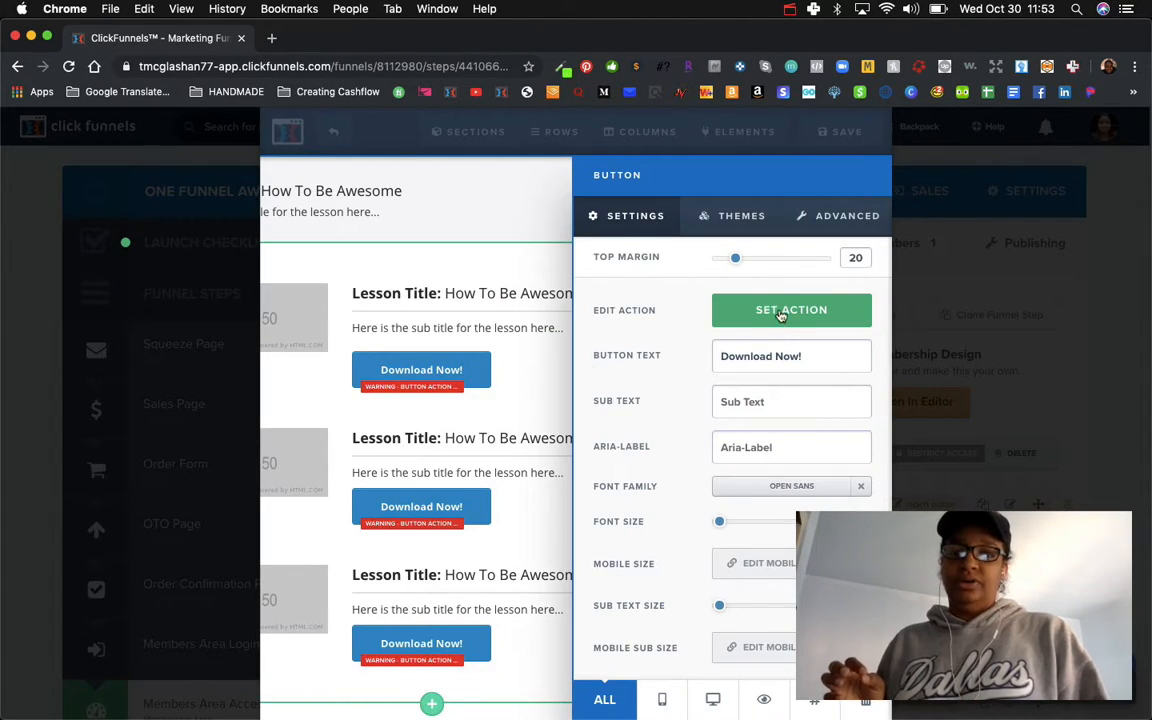
pyautogui.click(781, 313)
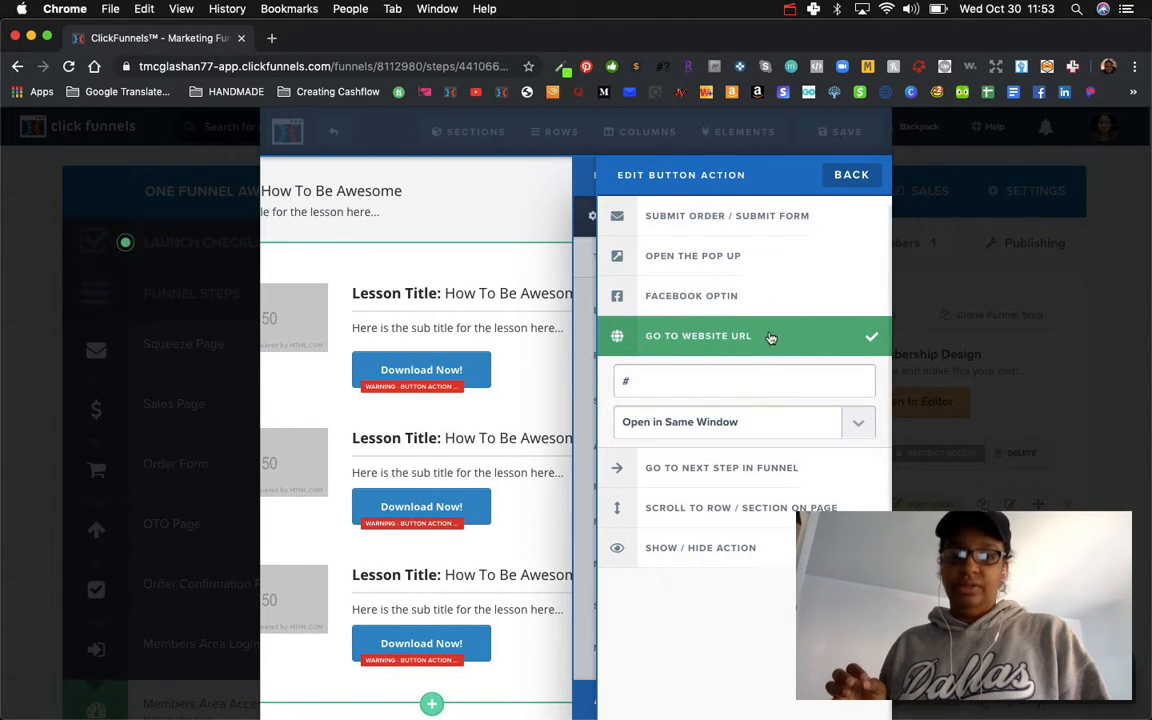
pyautogui.doubleClick(663, 380)
pyautogui.click(858, 422)
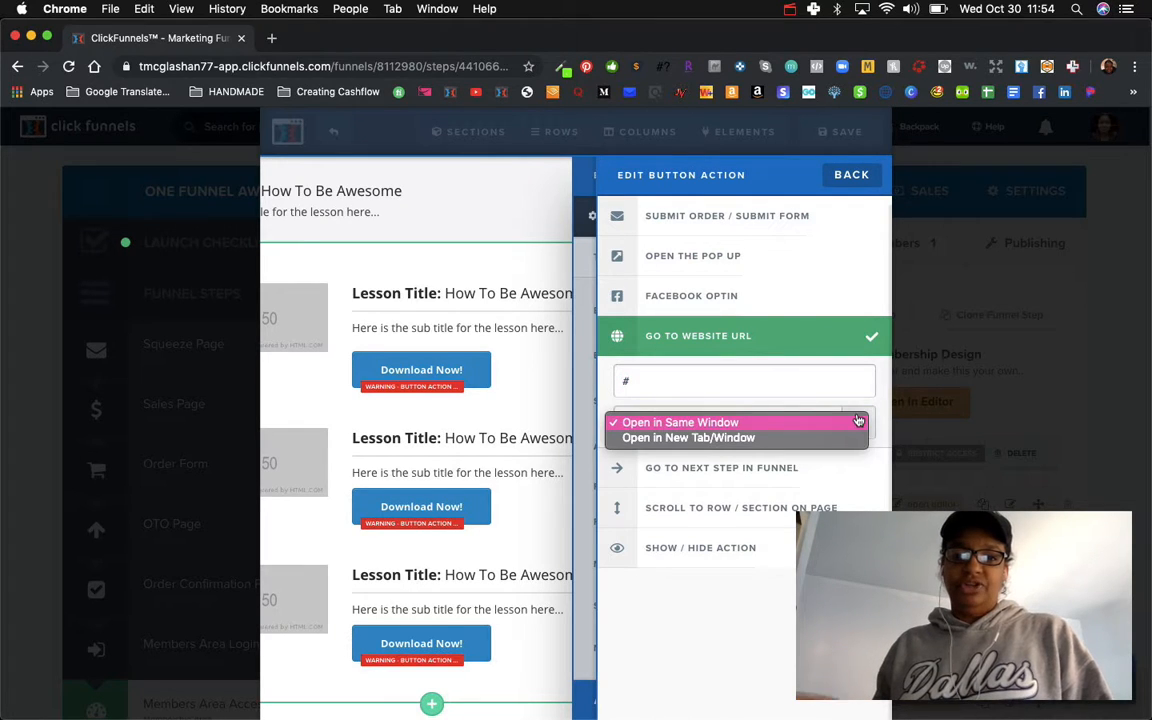
pyautogui.click(828, 441)
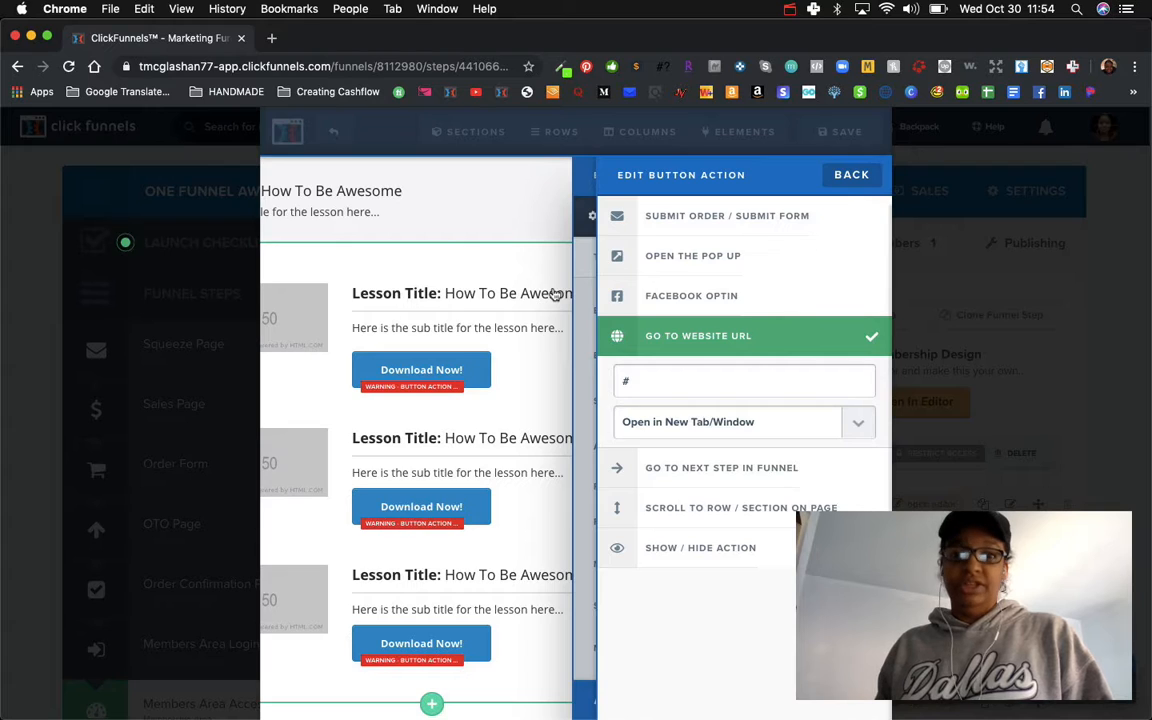
pyautogui.click(489, 285)
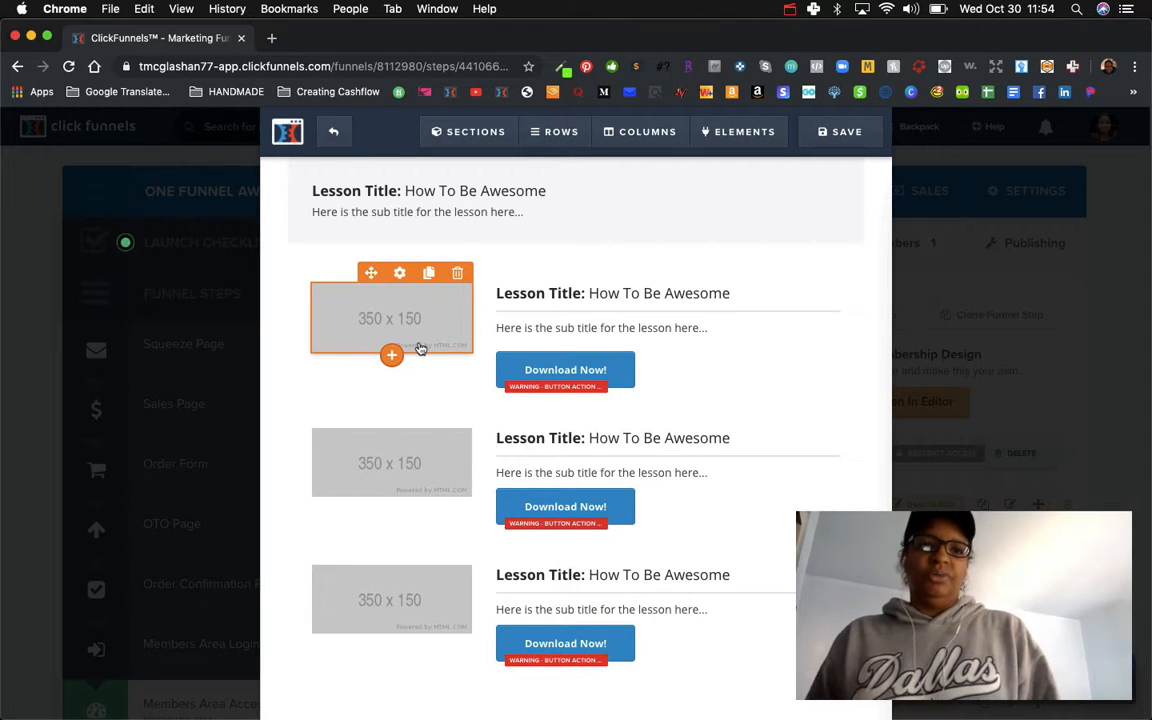
pyautogui.click(331, 131)
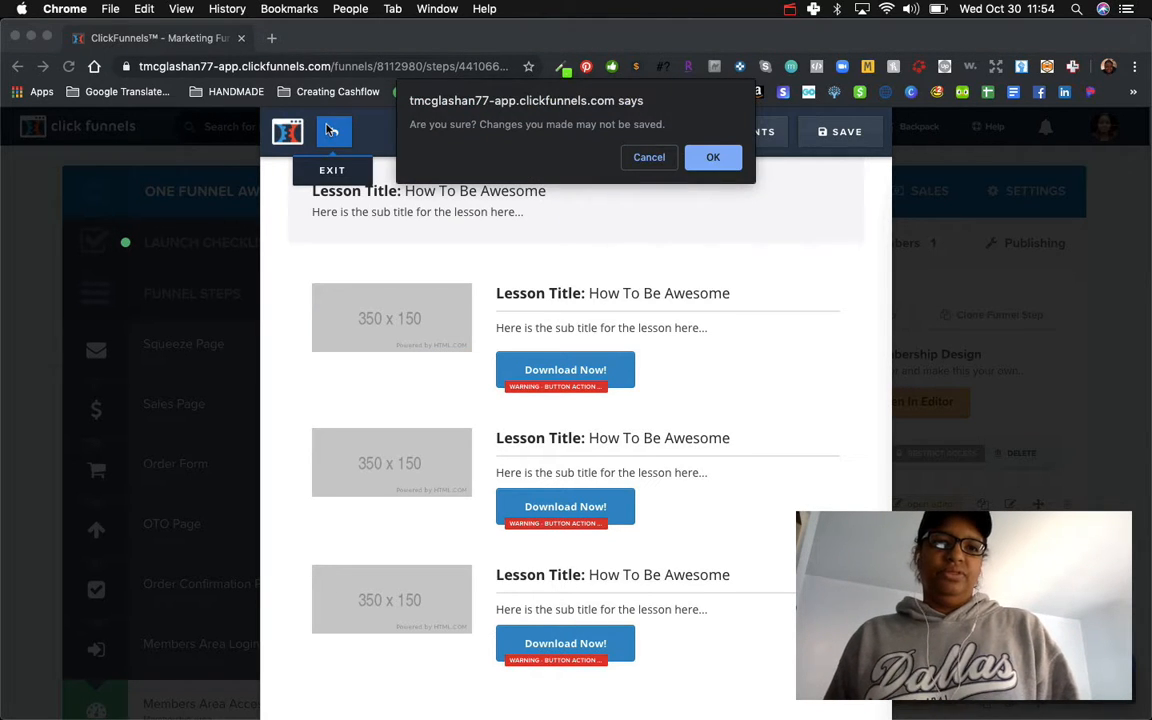
pyautogui.click(710, 157)
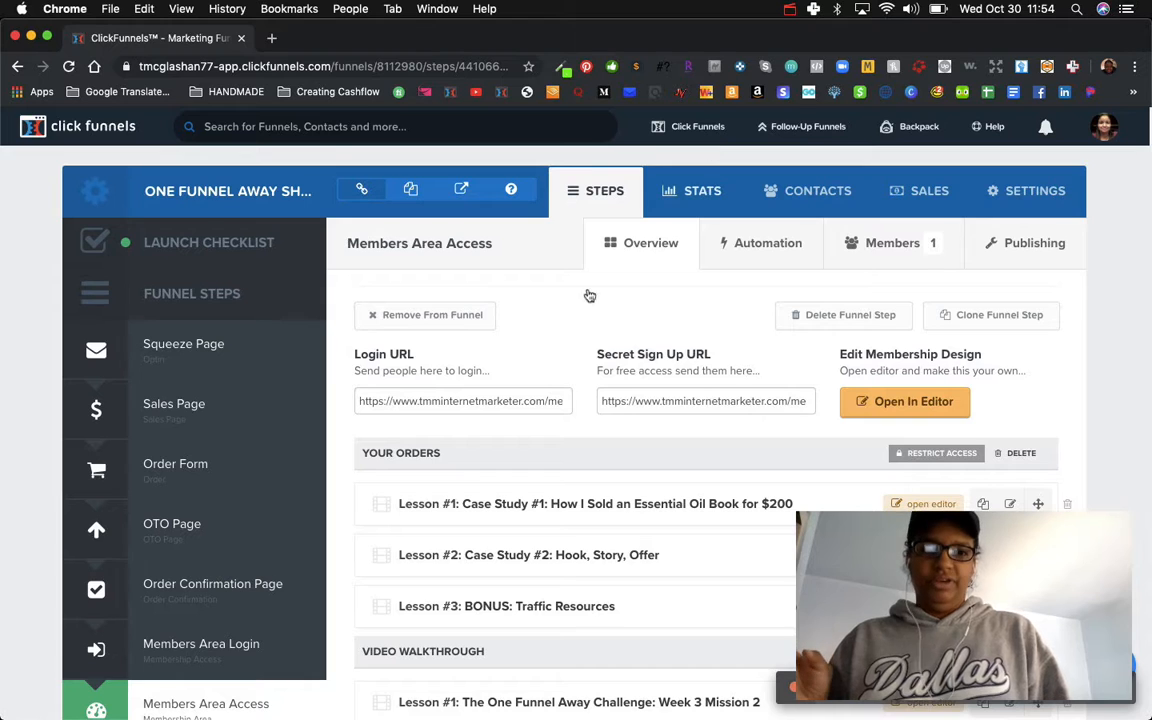
# Examine the members area's Secret Sign Up URL and Login URL, selecting each address in turn.
pyautogui.scroll(-2, 563, 434)
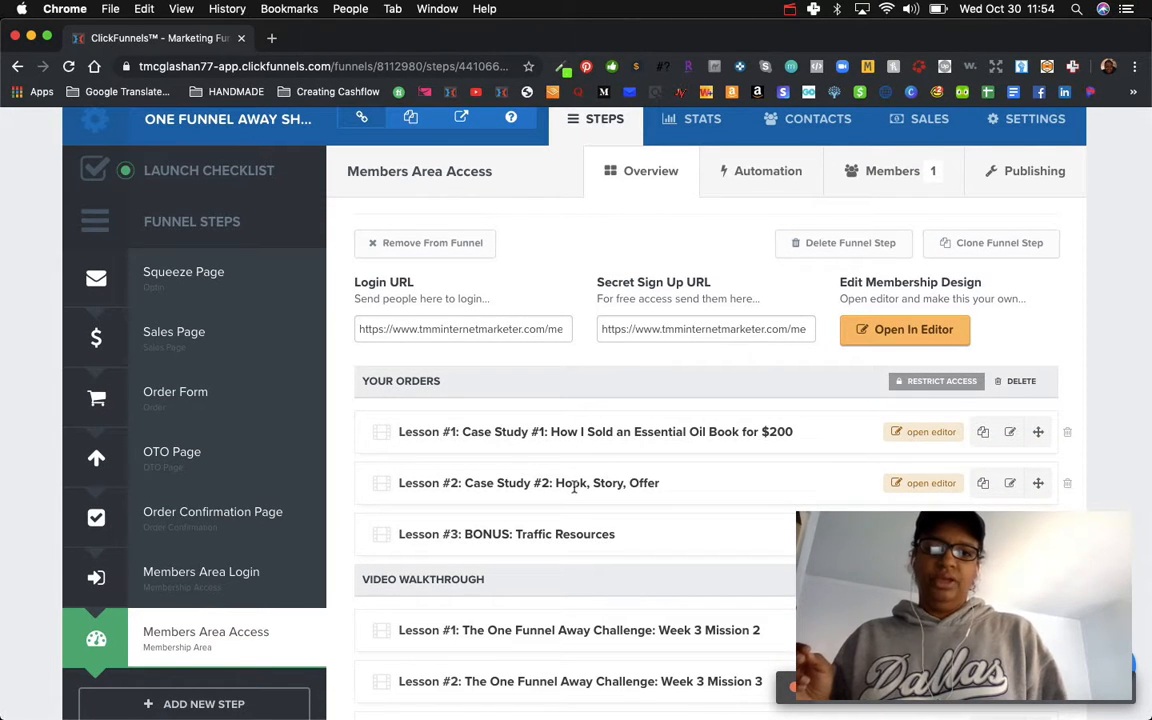
pyautogui.scroll(-1, 549, 531)
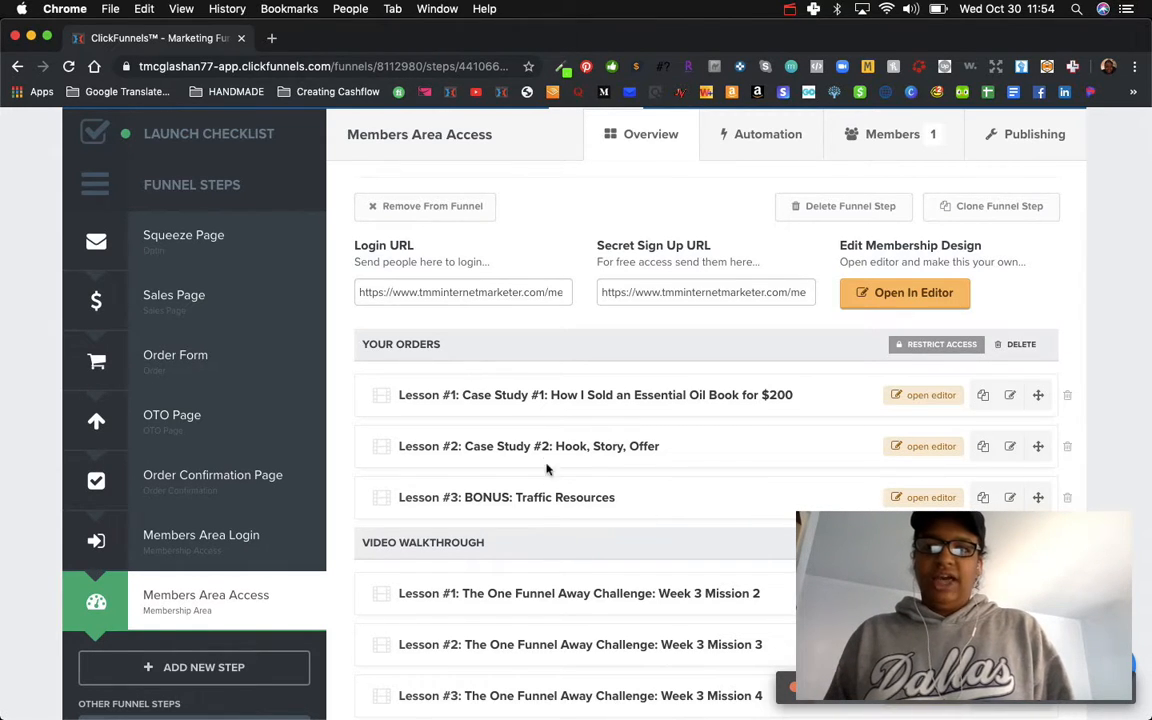
pyautogui.click(686, 291)
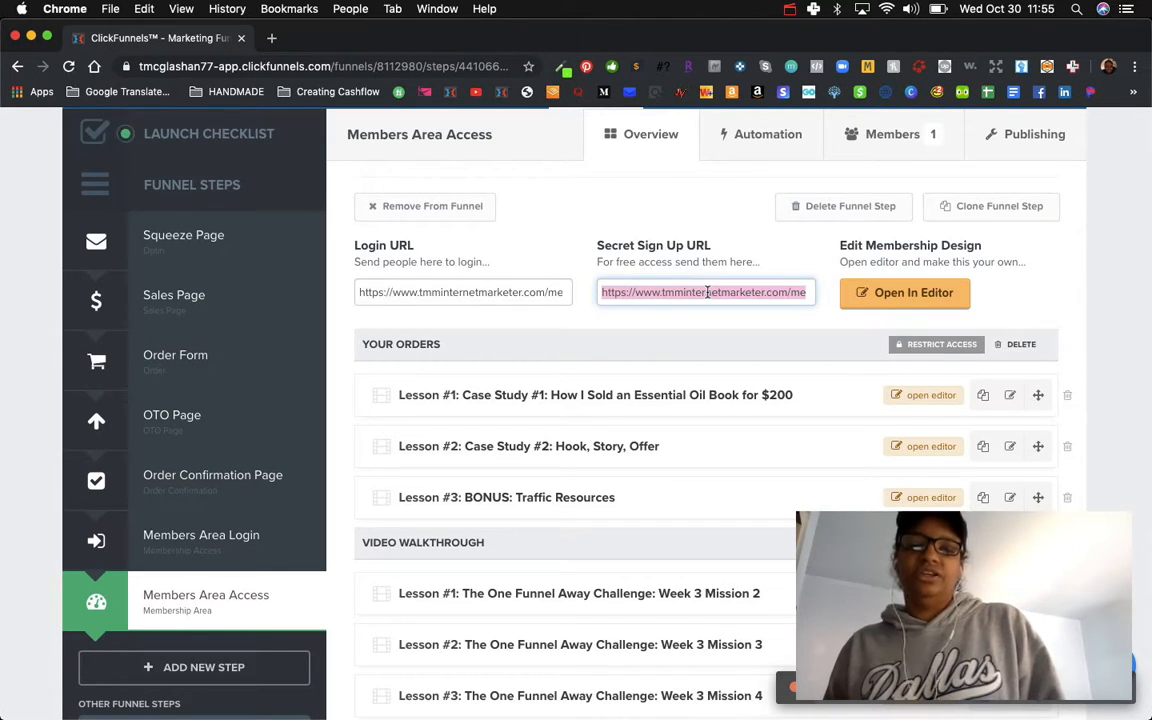
pyautogui.click(390, 293)
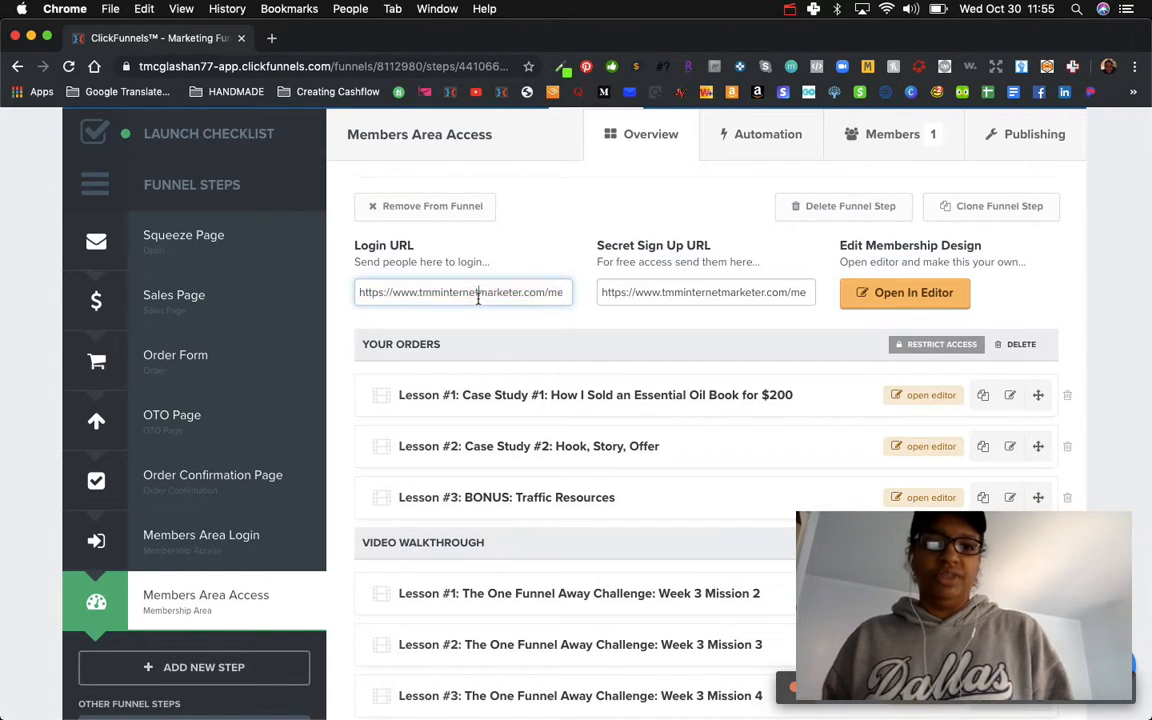
pyautogui.doubleClick(478, 294)
pyautogui.tripleClick(478, 294)
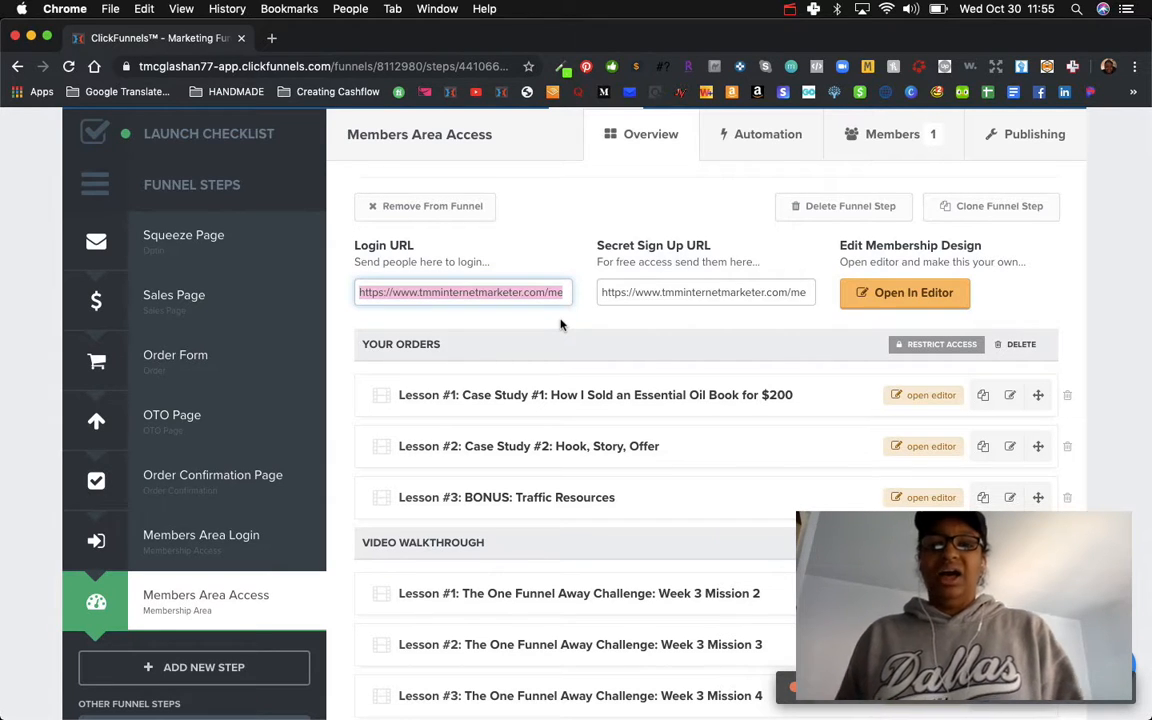